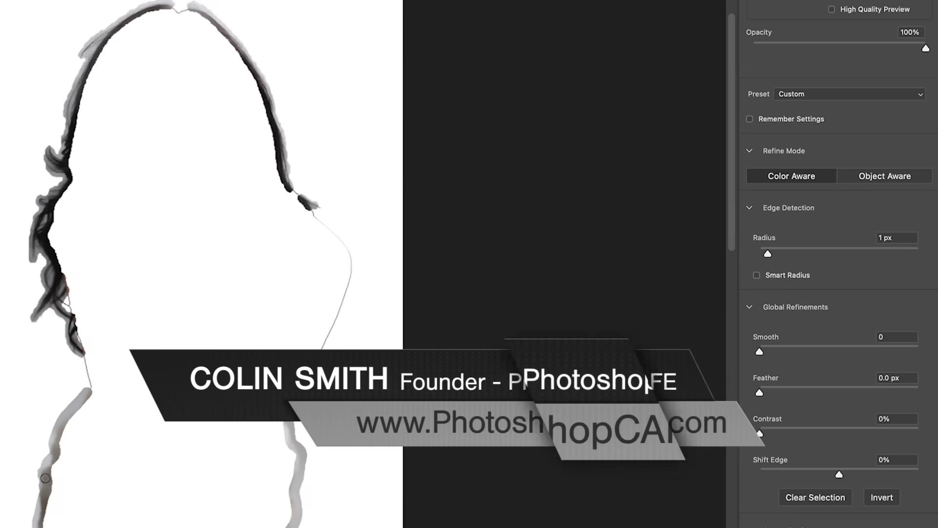
key("t")
key("a")
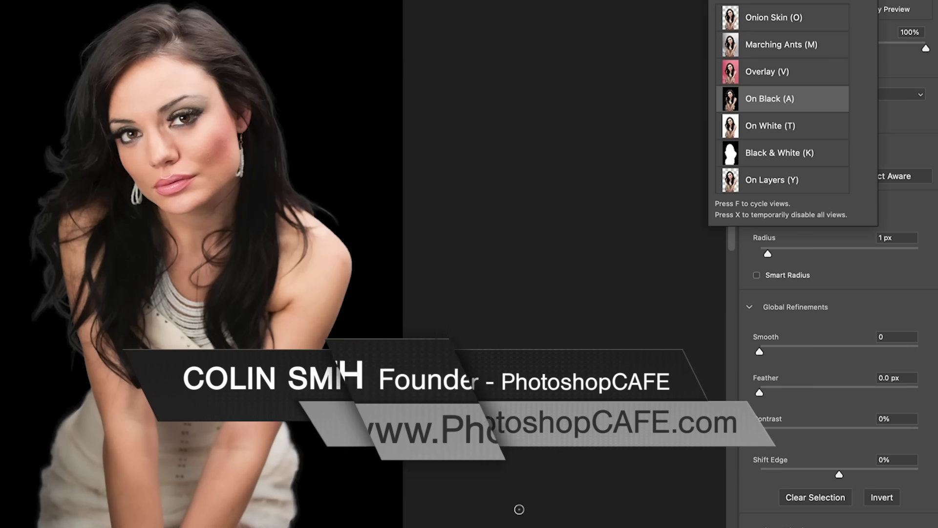
key("Escape")
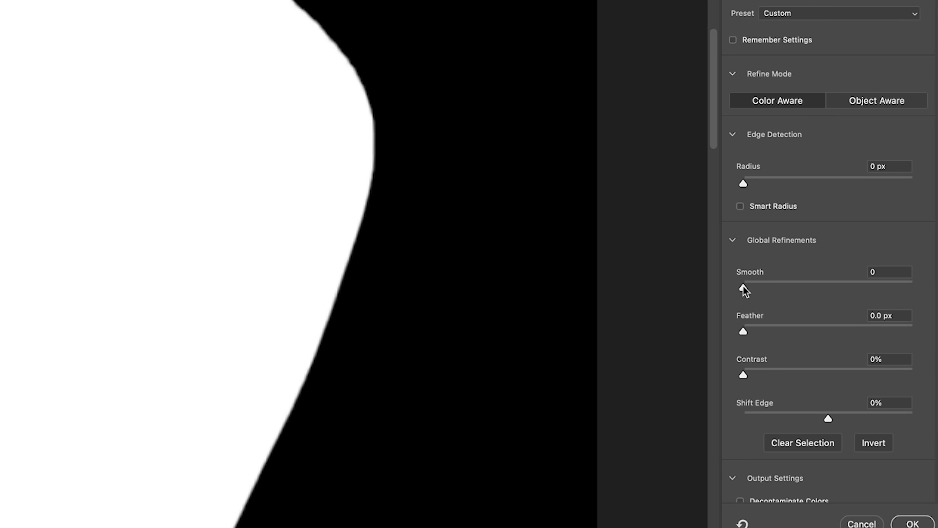
left_click_drag(743, 286, 754, 284)
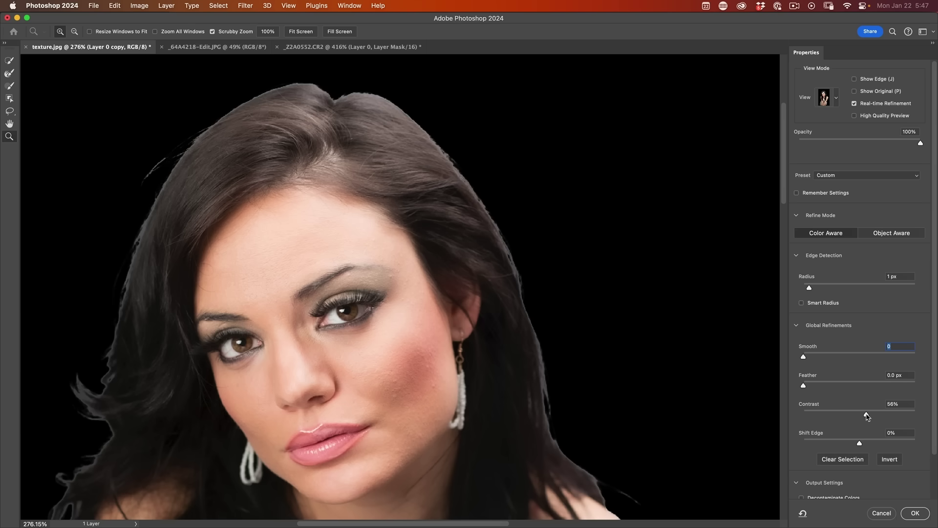
left_click_drag(867, 416, 756, 420)
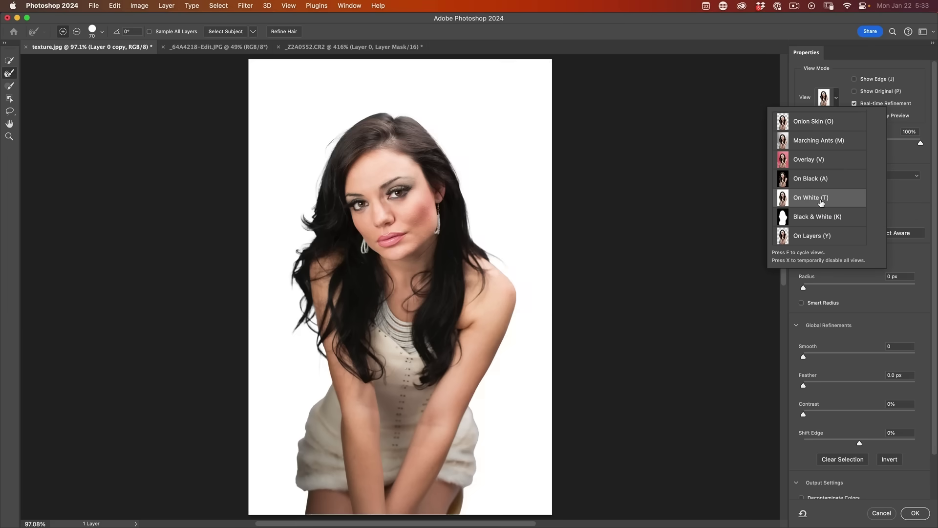
key("k")
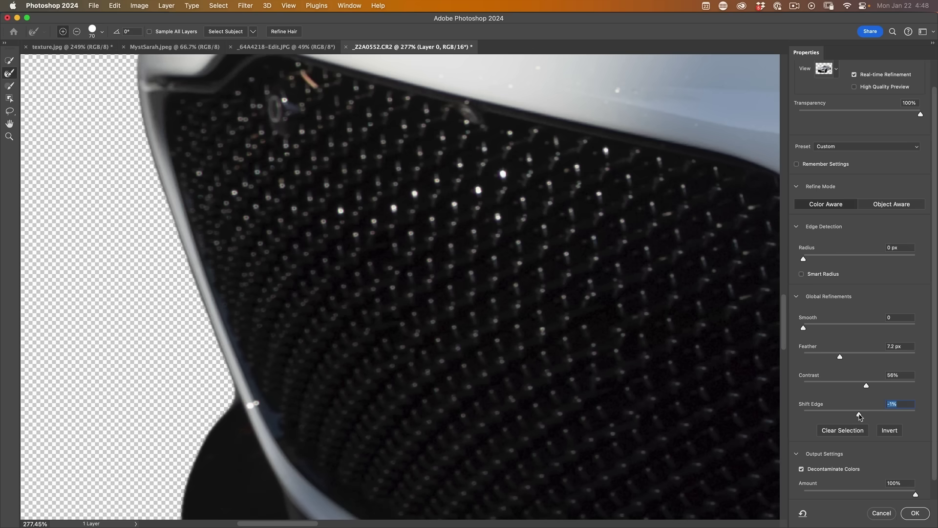
left_click_drag(859, 416, 856, 416)
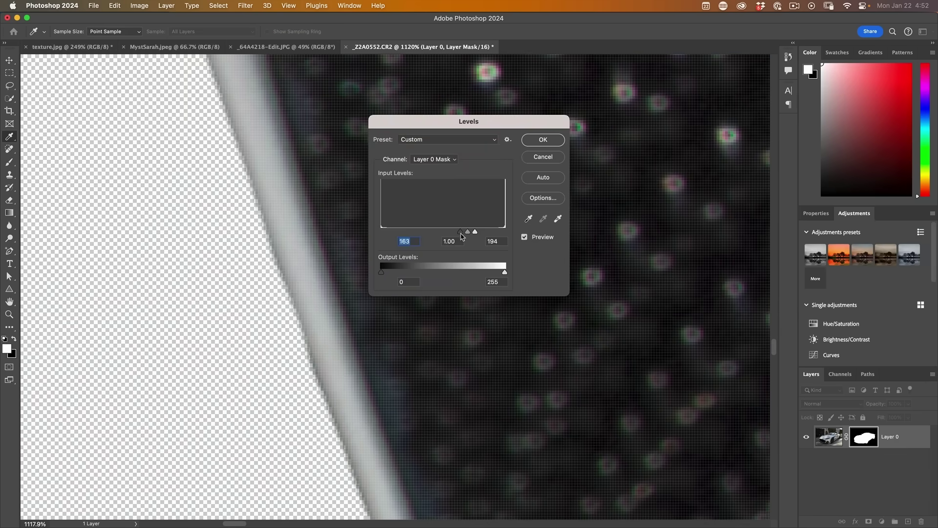
left_click_drag(460, 236, 473, 236)
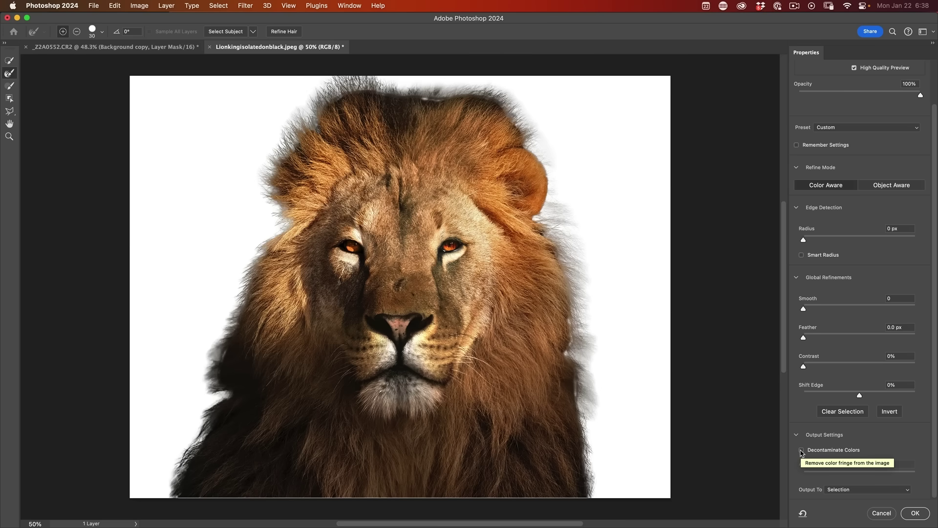
left_click(802, 450)
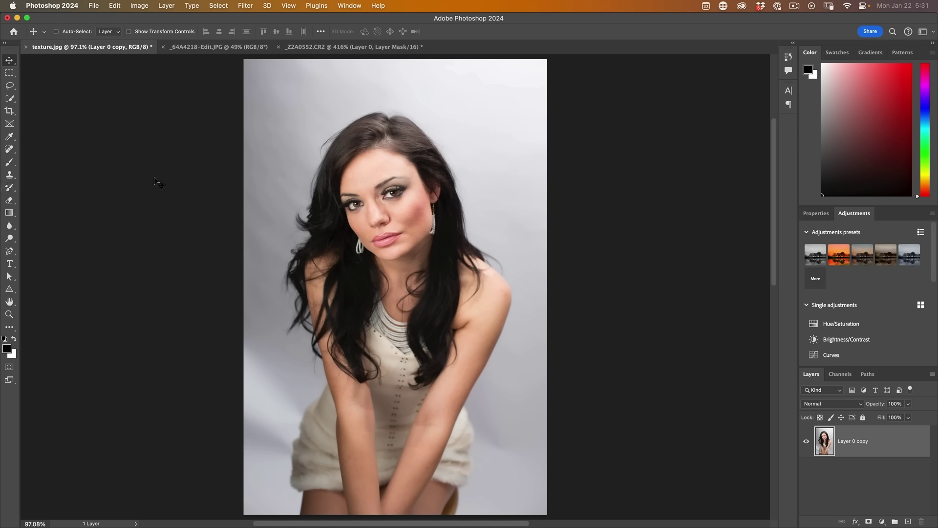
Step: Select the woman with the Object Selection tool's Select Subject, using Cloud (Detailed results) processing
left_click(9, 99)
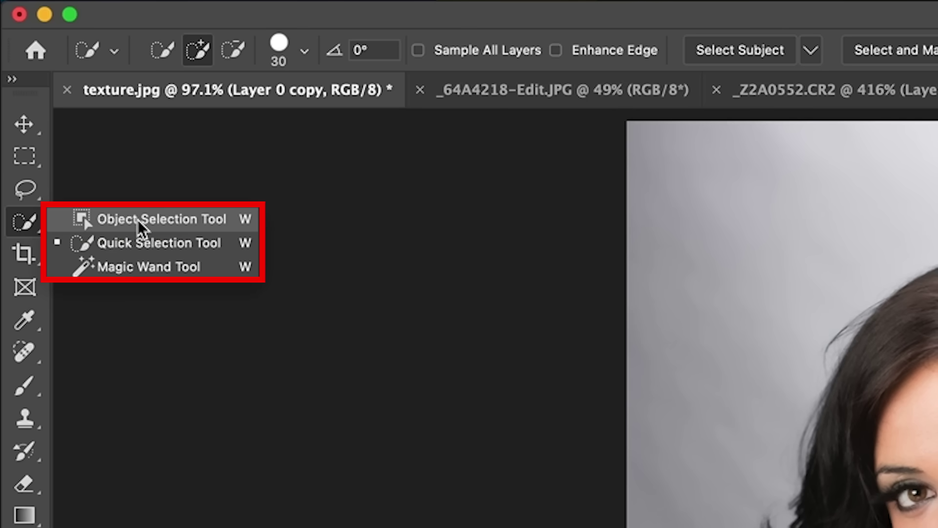
left_click(139, 221)
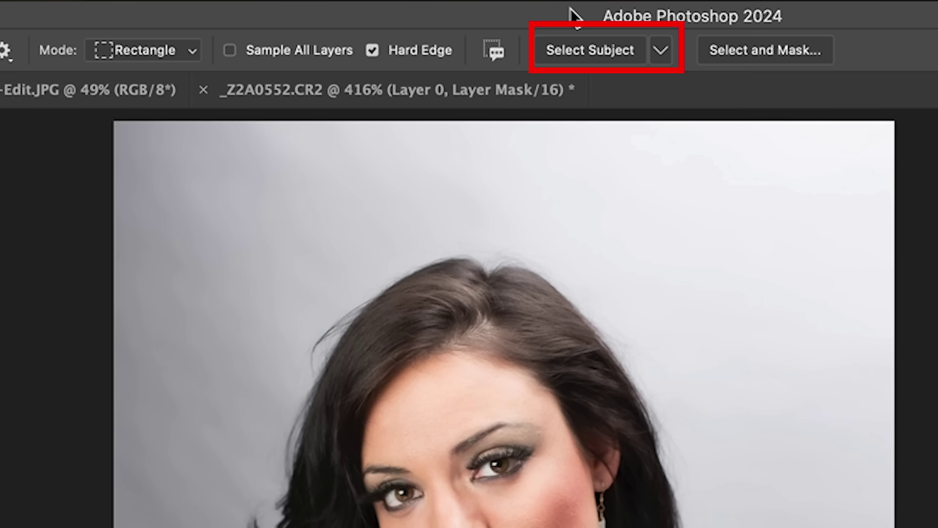
left_click(663, 47)
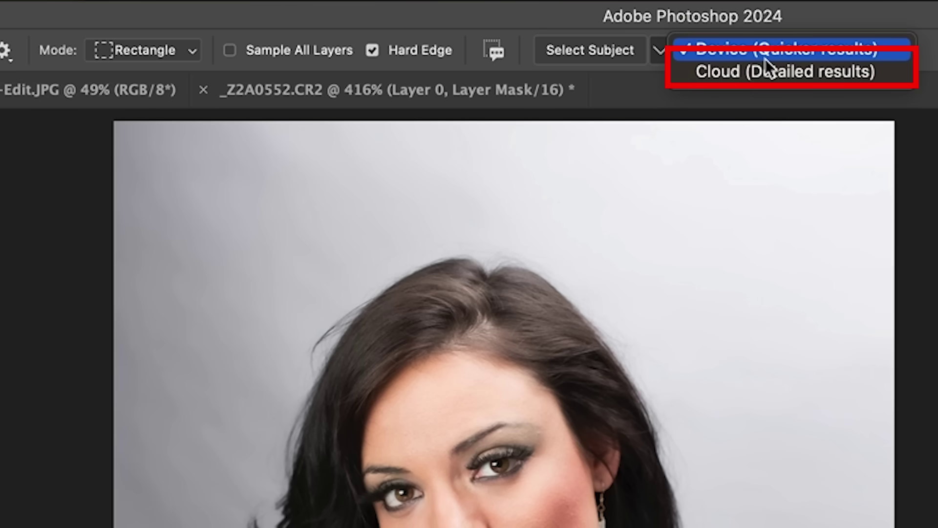
left_click(767, 75)
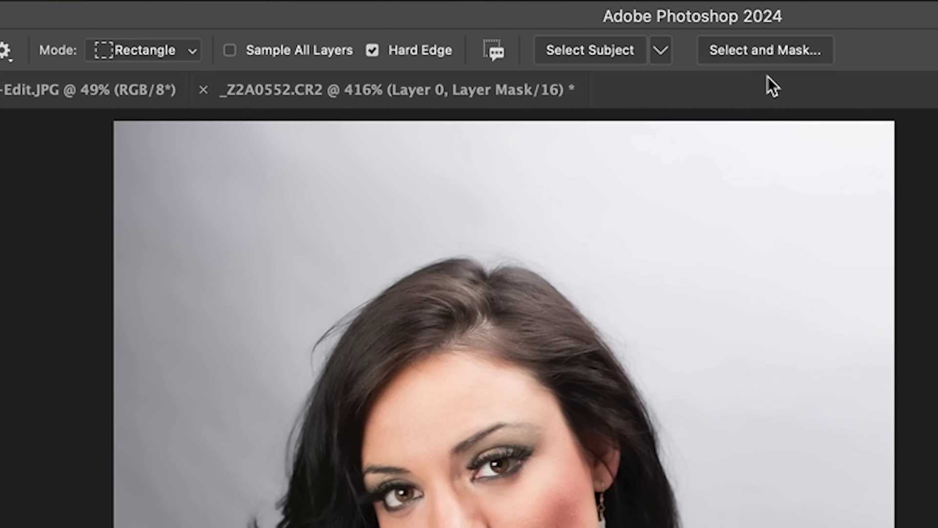
left_click(634, 56)
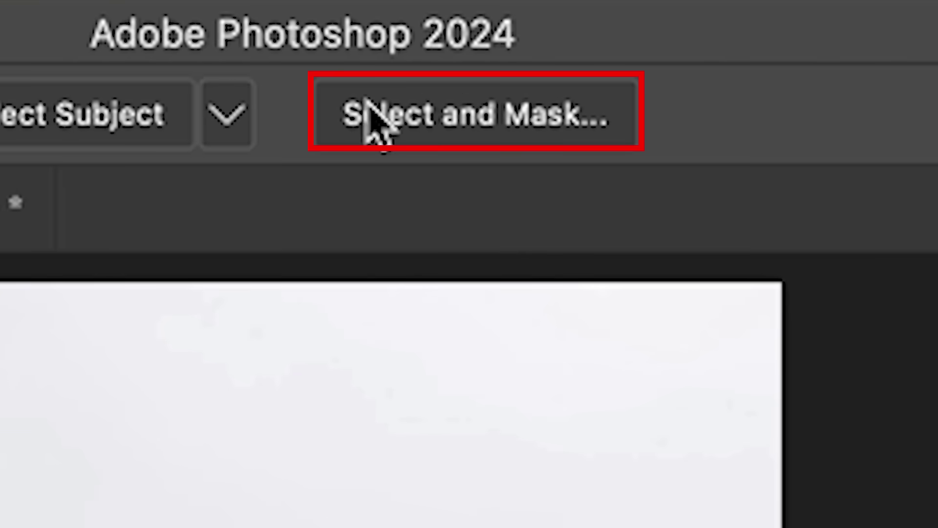
Step: Enter the Select and Mask workspace and raise the preview transparency to 100% to isolate the woman
left_click(484, 111)
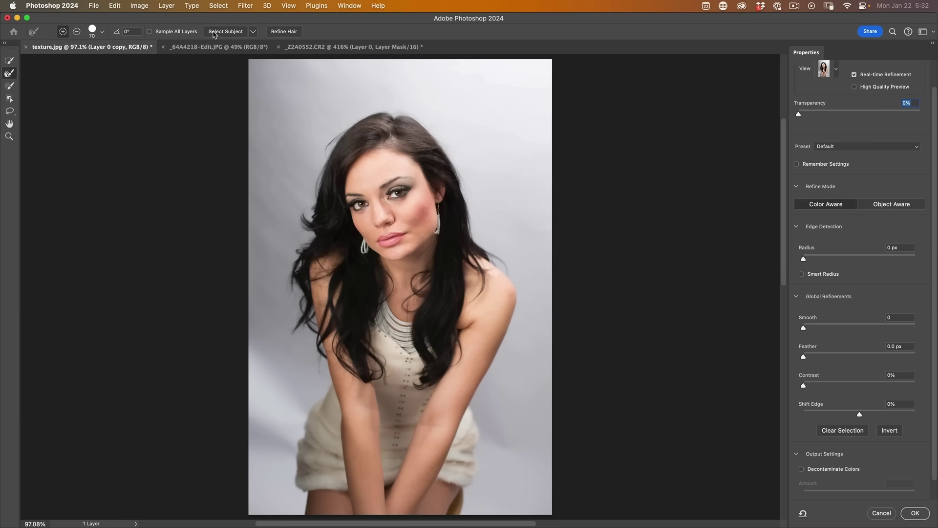
left_click(253, 31)
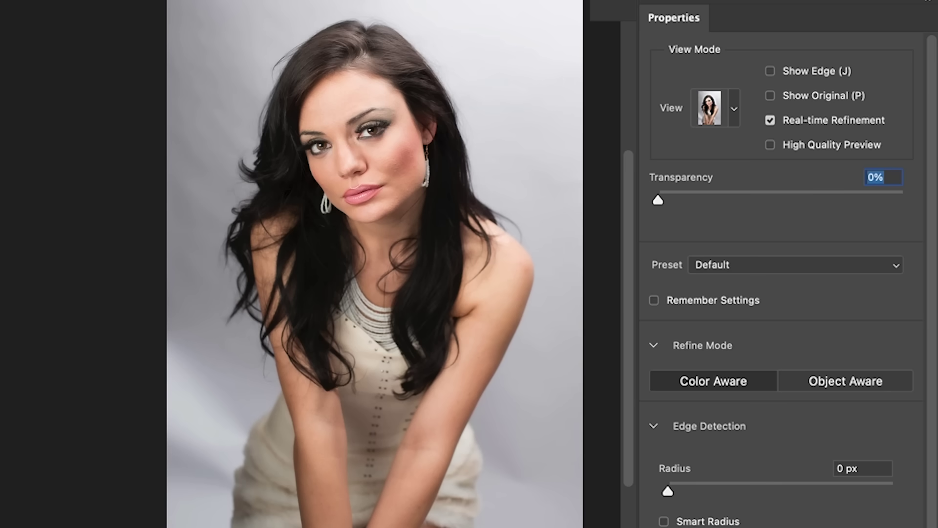
left_click_drag(658, 203, 913, 209)
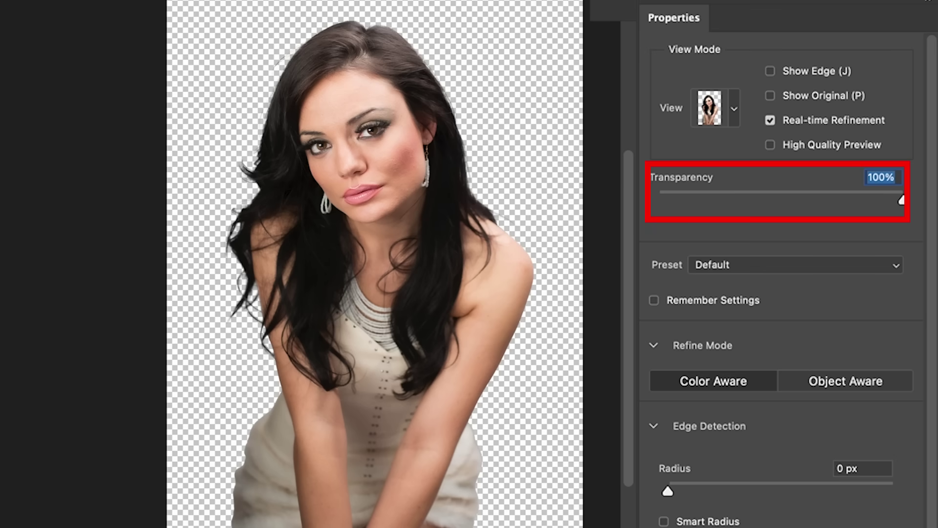
Step: Preview the cutout in the Onion Skin, On Black, On White and Black & White views
left_click(734, 108)
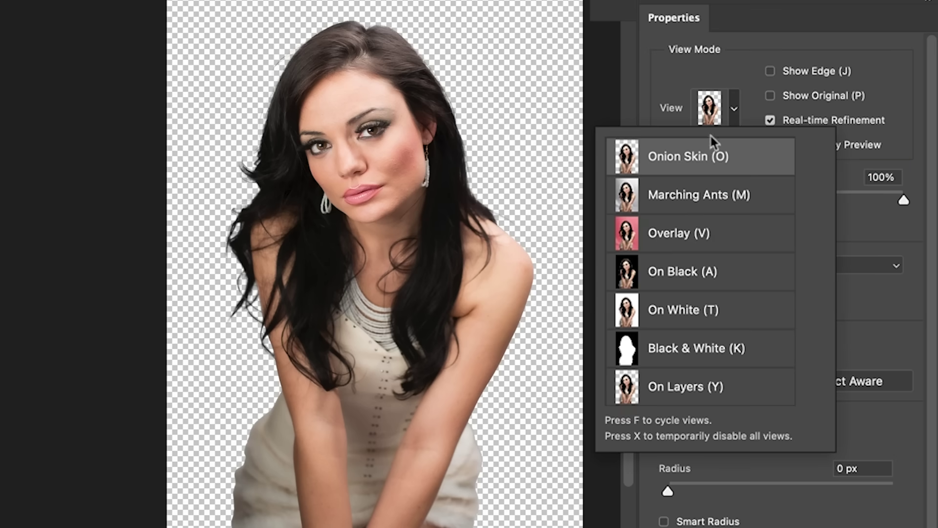
left_click(711, 157)
left_click(735, 107)
left_click(647, 283)
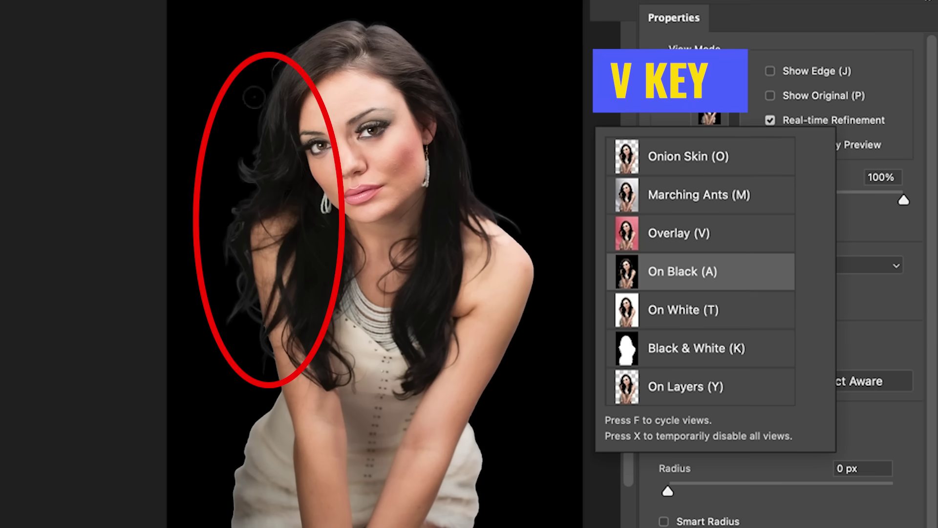
left_click(696, 320)
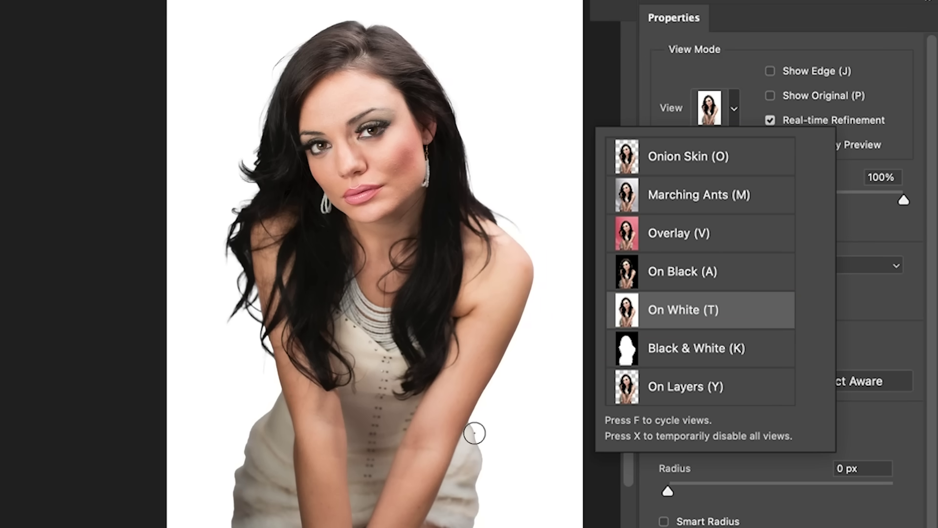
key("k")
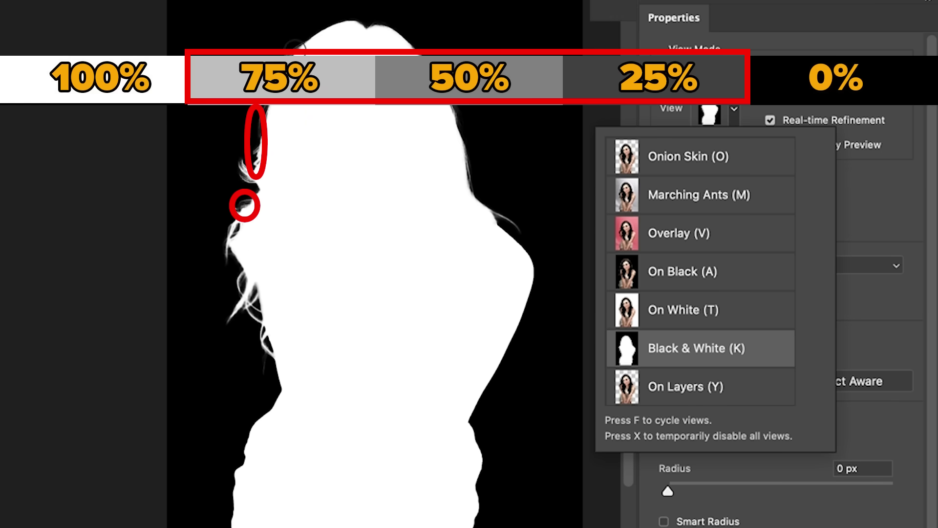
Step: Compare the cutout's edges in the On White, Overlay and On Black views, finishing with On White
left_click(719, 299)
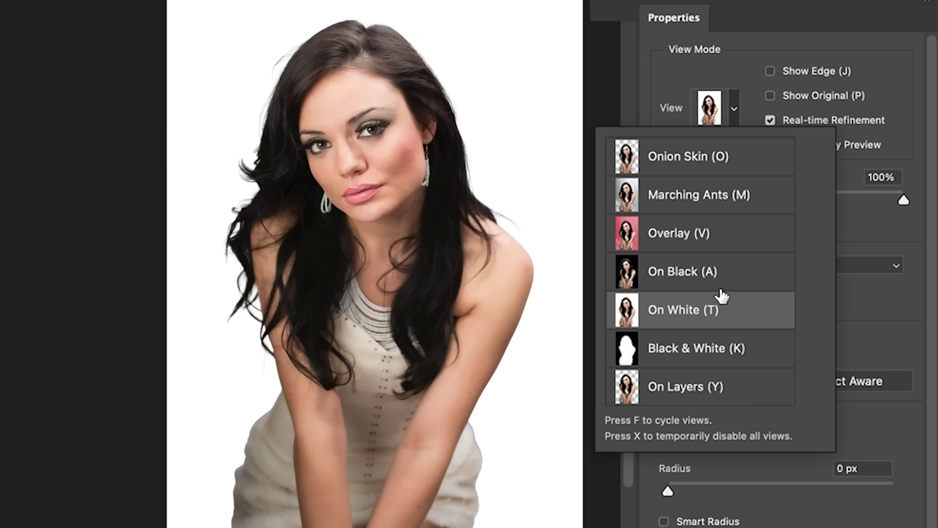
left_click(709, 233)
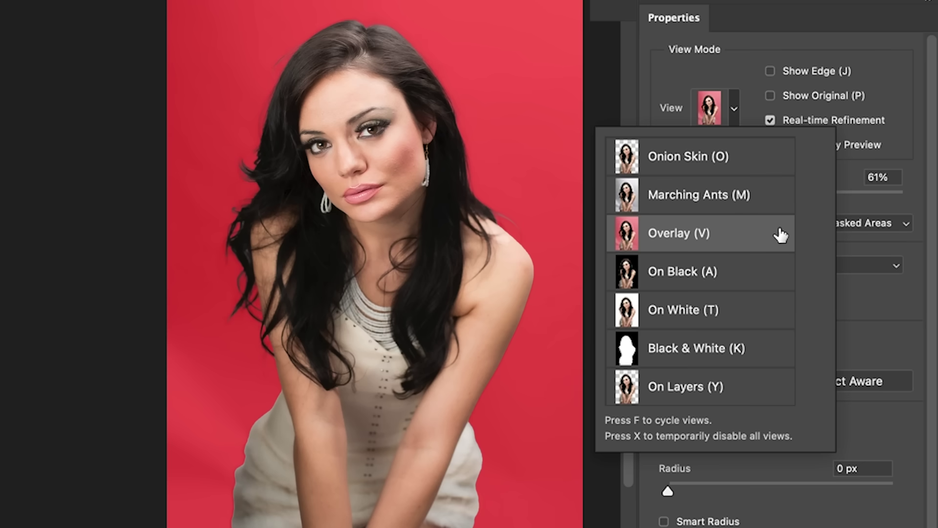
key("t")
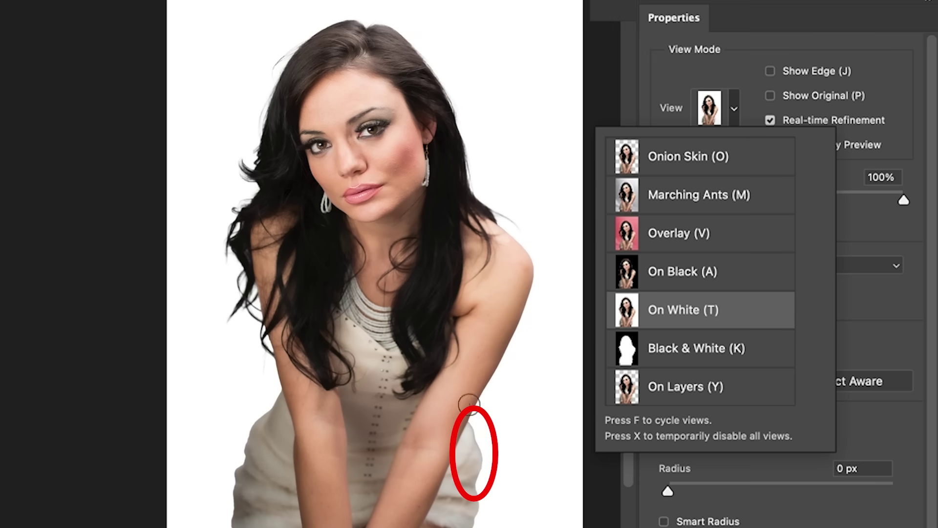
left_click(689, 274)
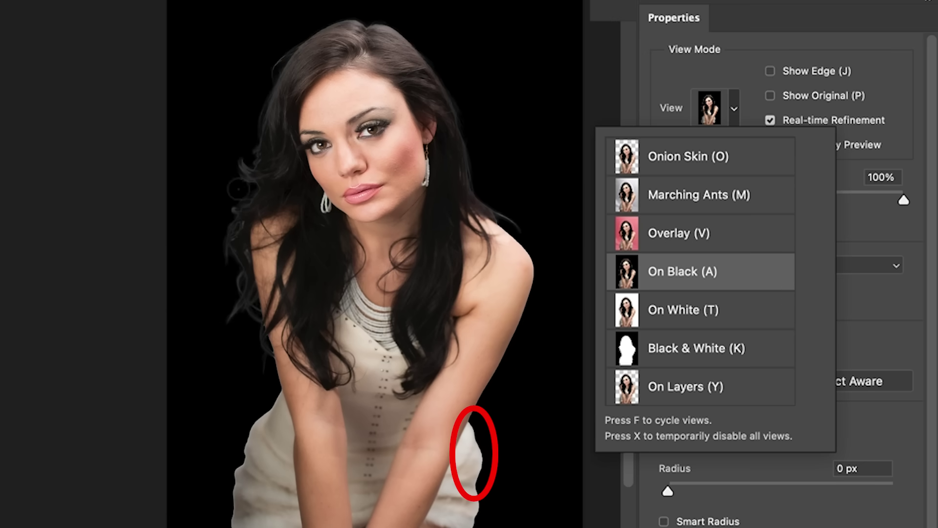
left_click(666, 309)
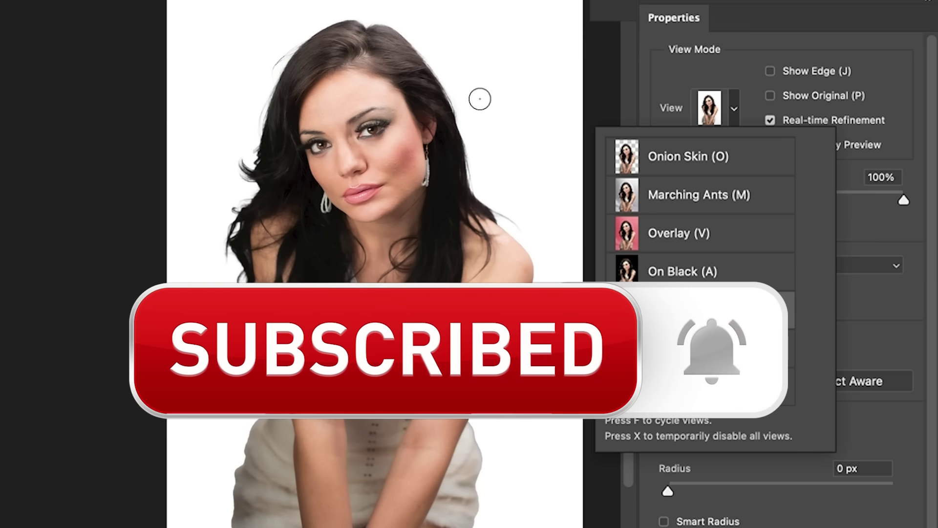
key("Escape")
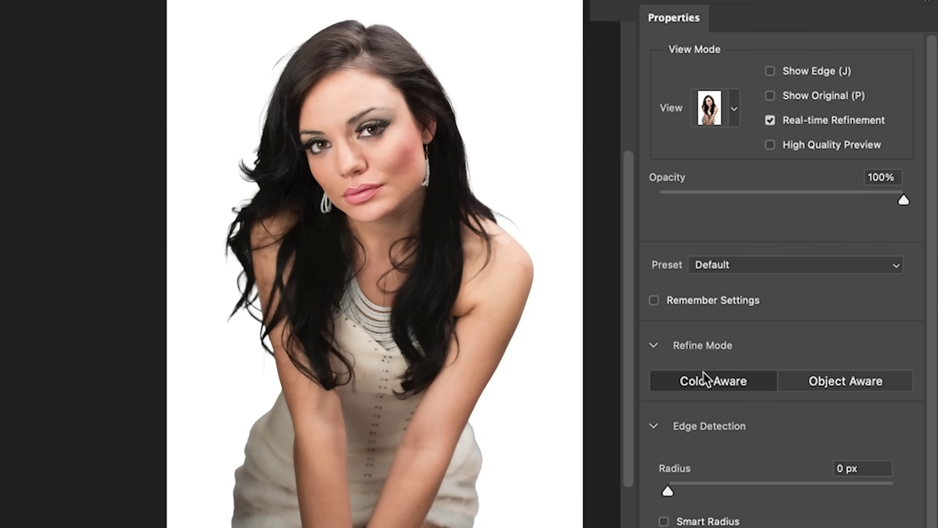
Step: Set the refine mode to Object Aware and back to Color Aware
left_click(880, 382)
left_click(655, 384)
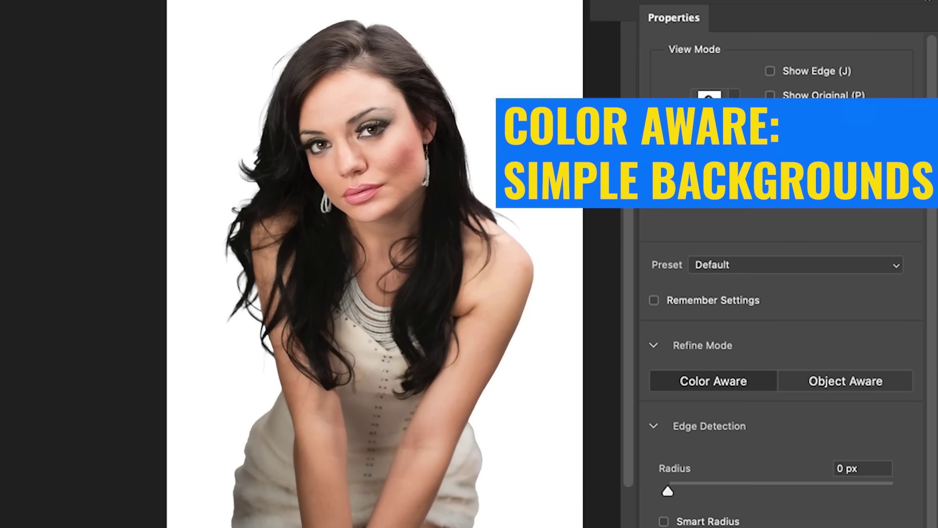
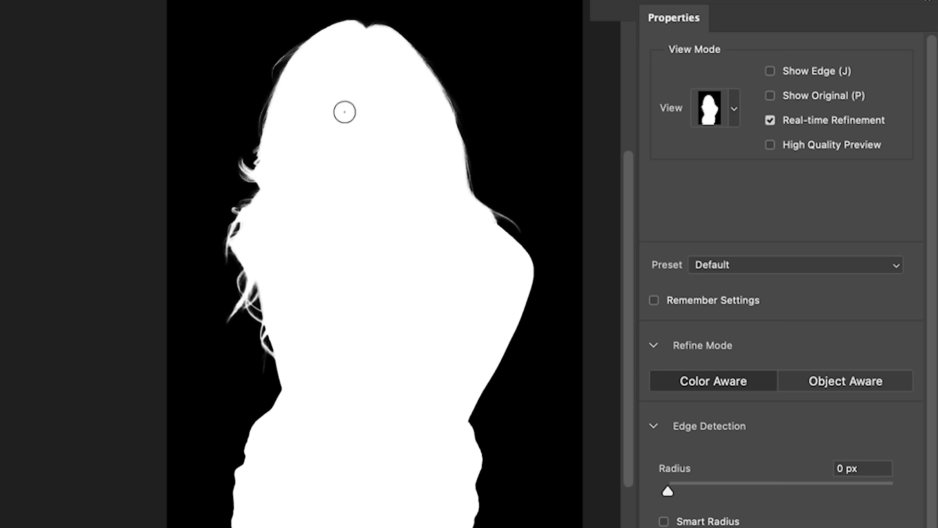
Step: Show the refinement edge of the mask and set the Edge Detection radius to 2 px
left_click_drag(498, 198, 508, 237)
key("j")
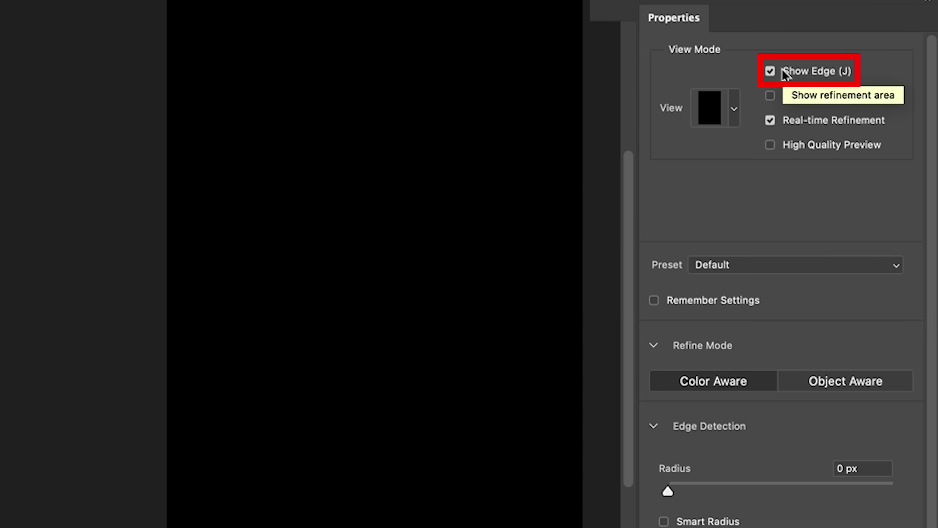
left_click_drag(667, 491, 696, 492)
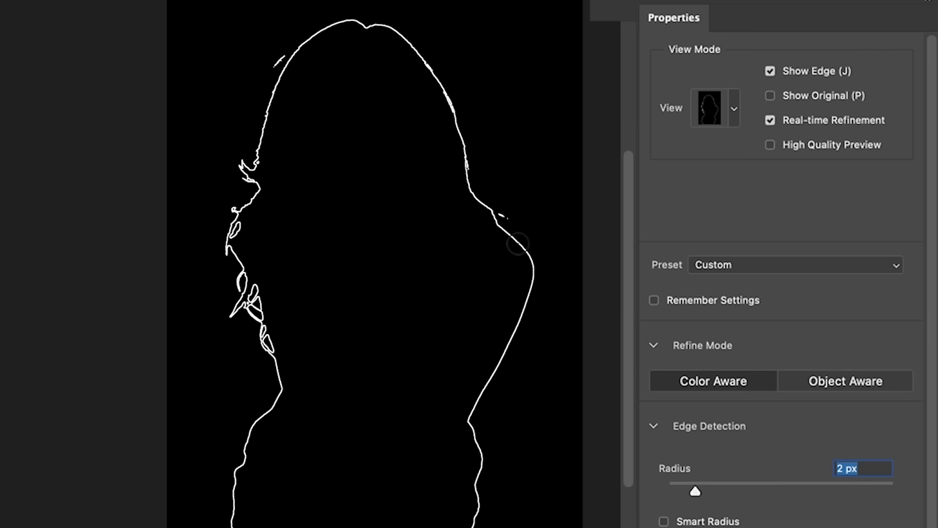
Step: View the refinement edge On Black and widen the Edge Detection radius to 82 px
left_click(734, 108)
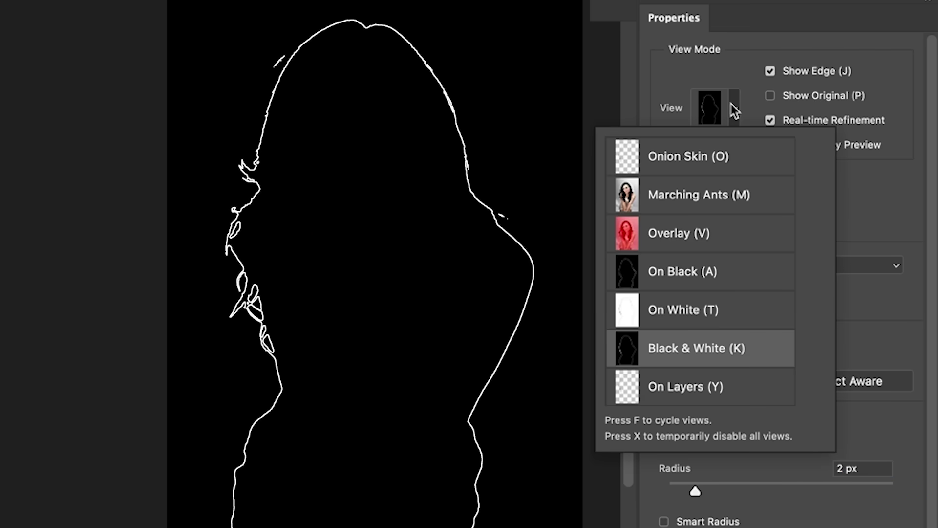
left_click(703, 280)
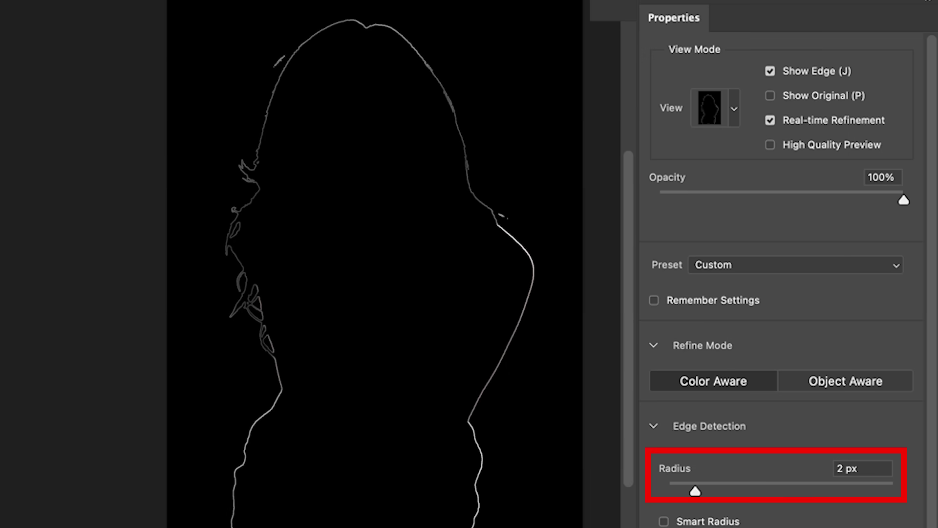
left_click_drag(696, 490, 851, 491)
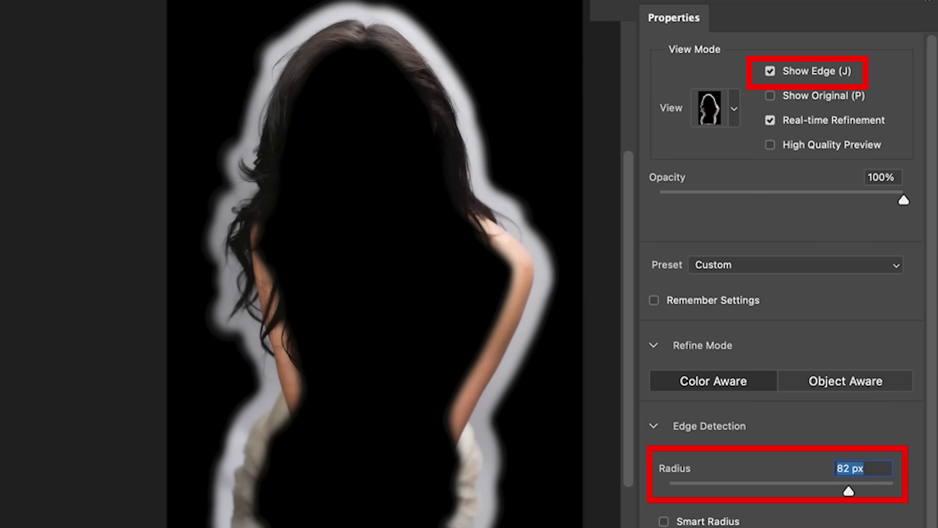
Step: Set the Edge Detection radius to 1 px and turn off Show Edge
type("1")
key("Return")
left_click(770, 72)
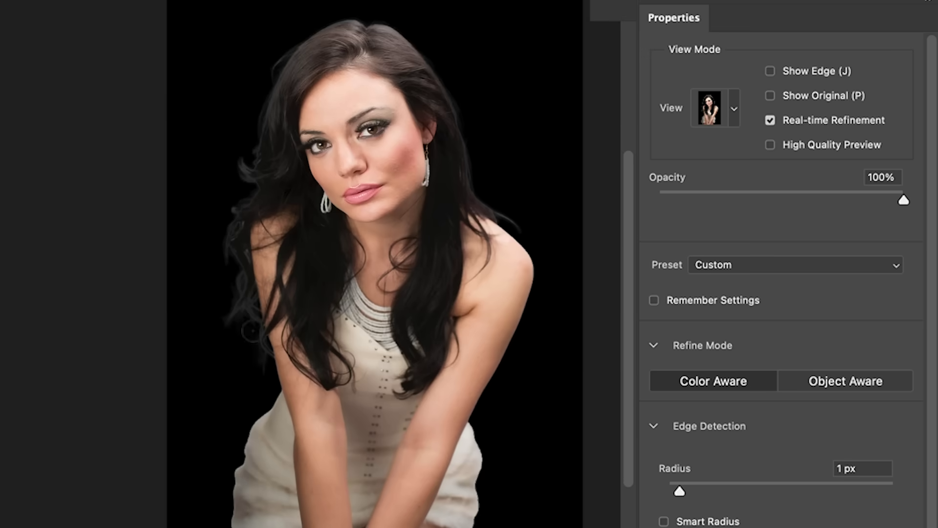
Step: Paint with the Refine Edge Brush over the loose hair strands along the left side of the woman's outline
mouse_move(264, 348)
left_mouse_down()
mouse_move(225, 293)
mouse_move(216, 244)
mouse_move(248, 188)
mouse_move(264, 90)
mouse_move(249, 141)
left_mouse_up()
left_click_drag(241, 189, 239, 147)
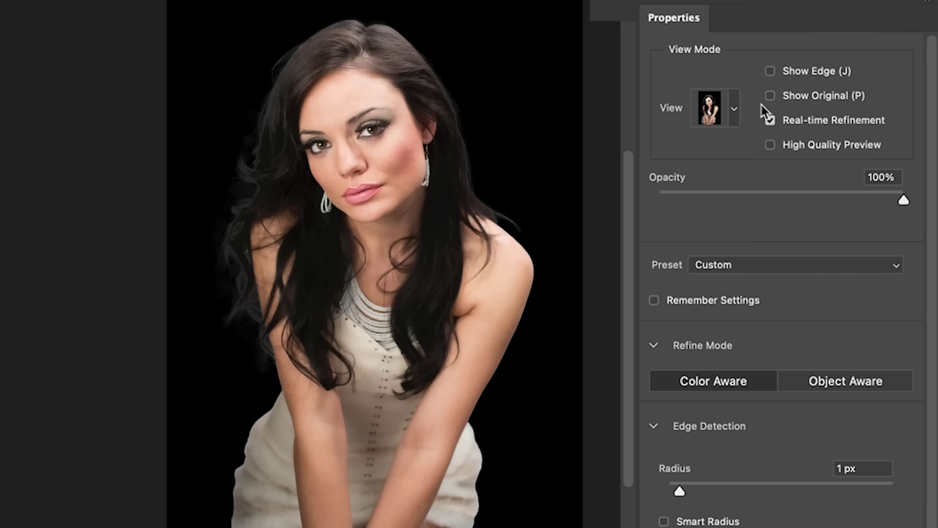
Step: Switch the cutout preview to On White and show the refinement edge around the woman
left_click(736, 115)
left_click(684, 310)
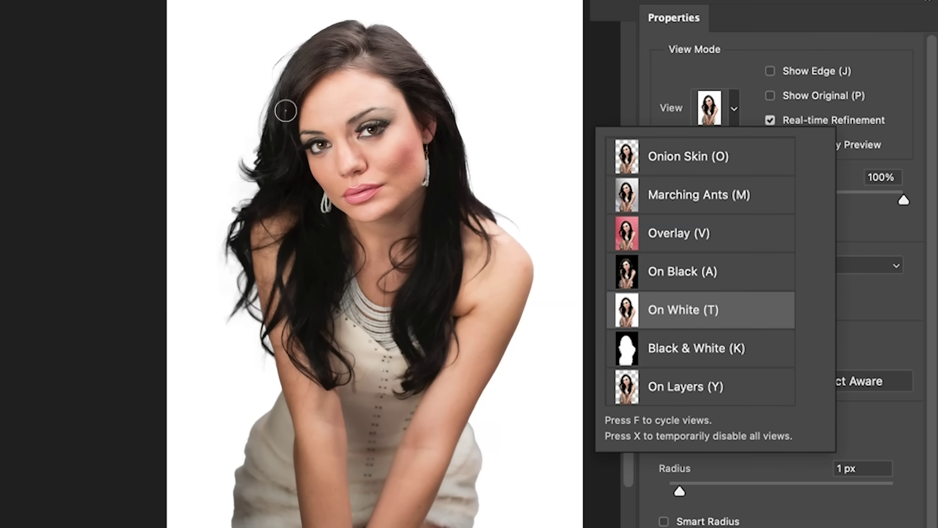
left_click(294, 48)
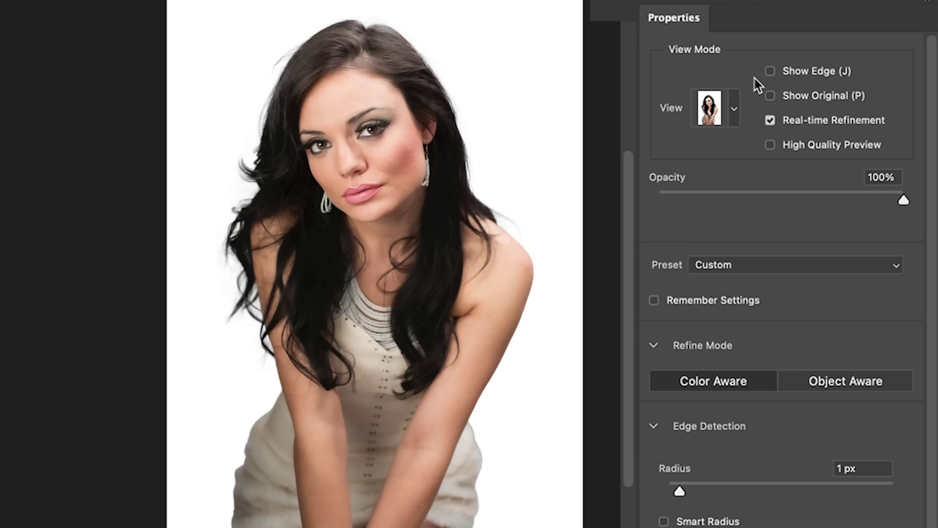
left_click(772, 70)
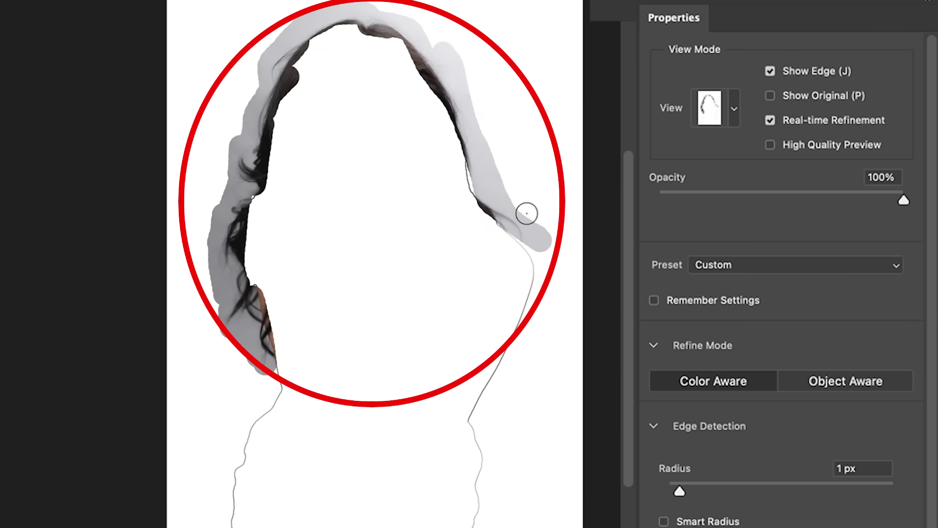
Step: Paint with the Refine Edge Brush over the hair ends by the woman's shoulder, and undo all brush strokes around the hair
mouse_move(470, 166)
left_mouse_down()
mouse_move(475, 188)
mouse_move(501, 215)
left_mouse_up()
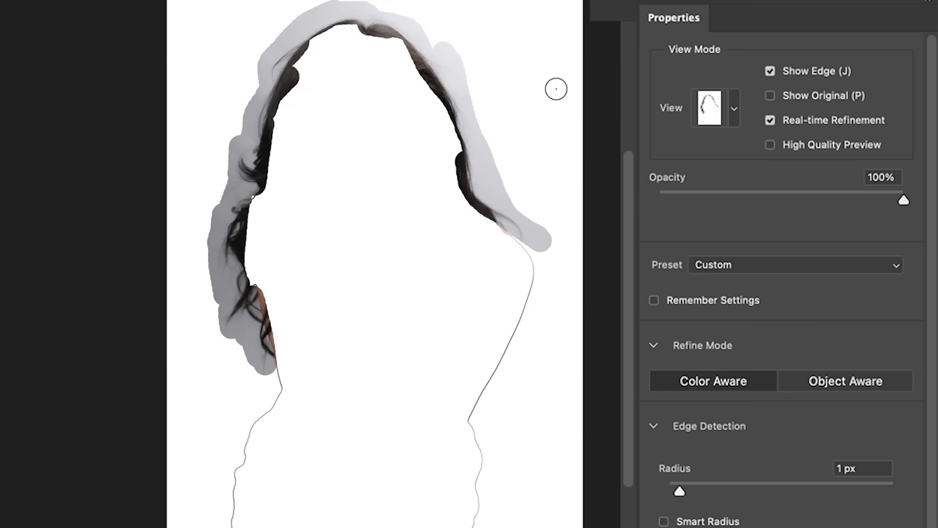
key("ctrl+z")
key("ctrl+z")
key("ctrl+z")
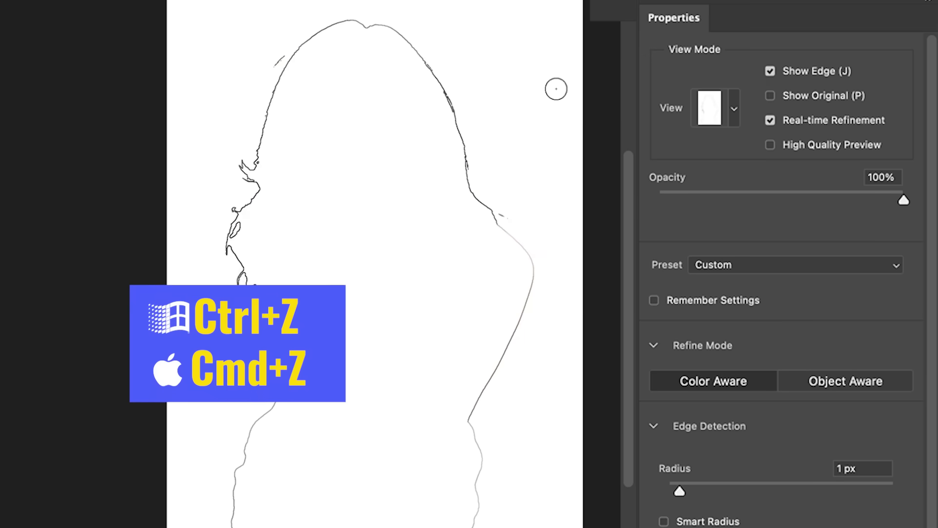
Step: Apply Refine Hair to the selection and turn off Show Edge
mouse_move(237, 223)
left_mouse_down()
mouse_move(232, 318)
mouse_move(251, 335)
left_mouse_up()
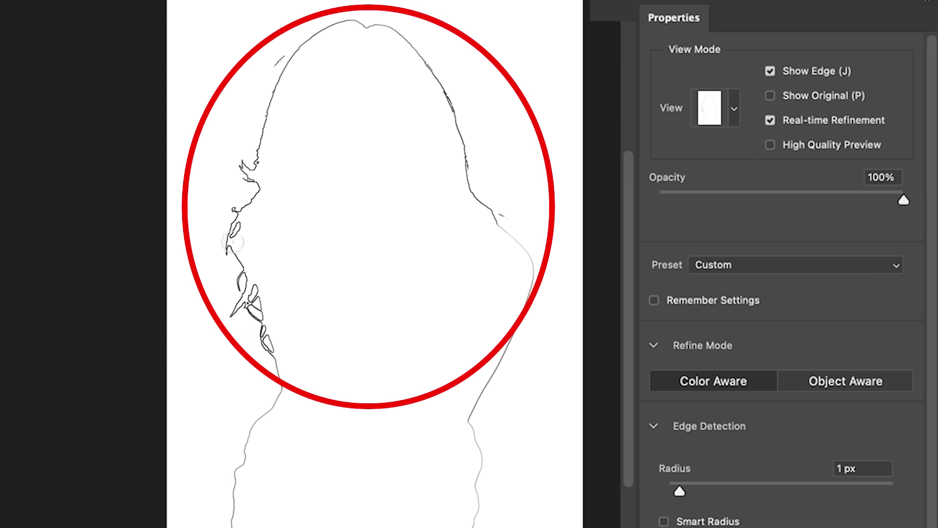
scroll(547, 296, "up", 2)
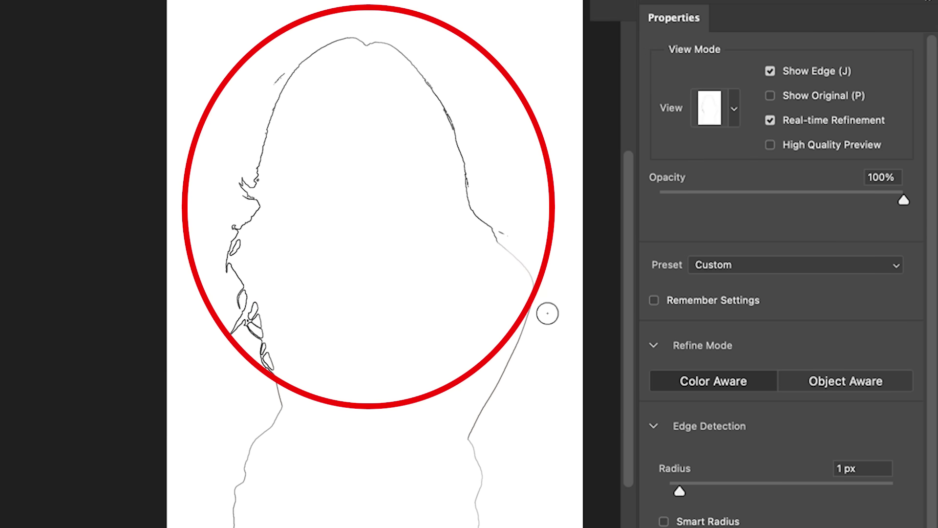
left_click(216, 15)
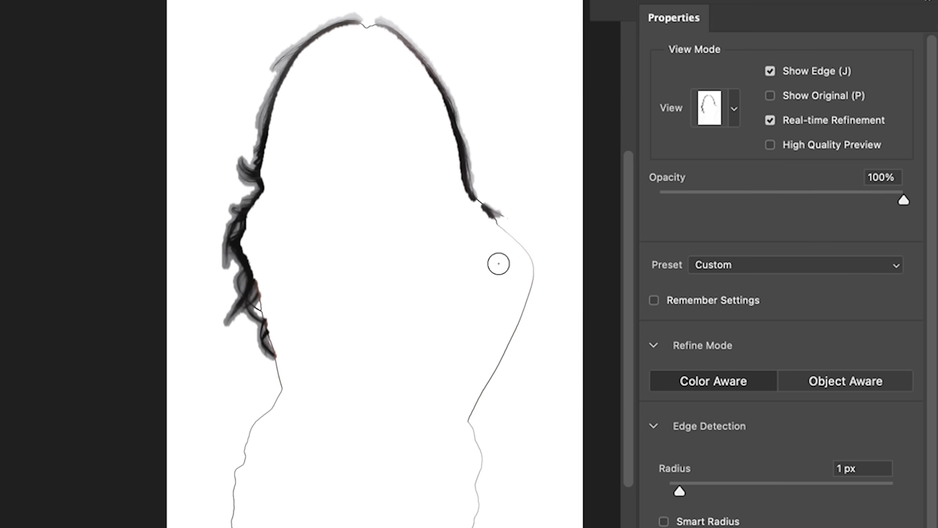
left_click(770, 72)
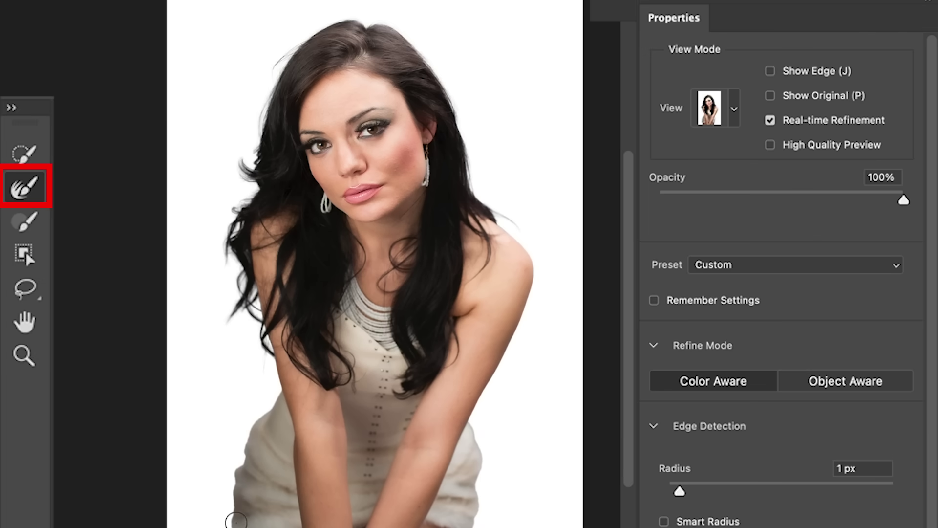
Step: Paint with a smaller Refine Edge Brush along both outer edges of the dress, checking the painted area with Show Edge
key("bracketleft")
key("bracketleft")
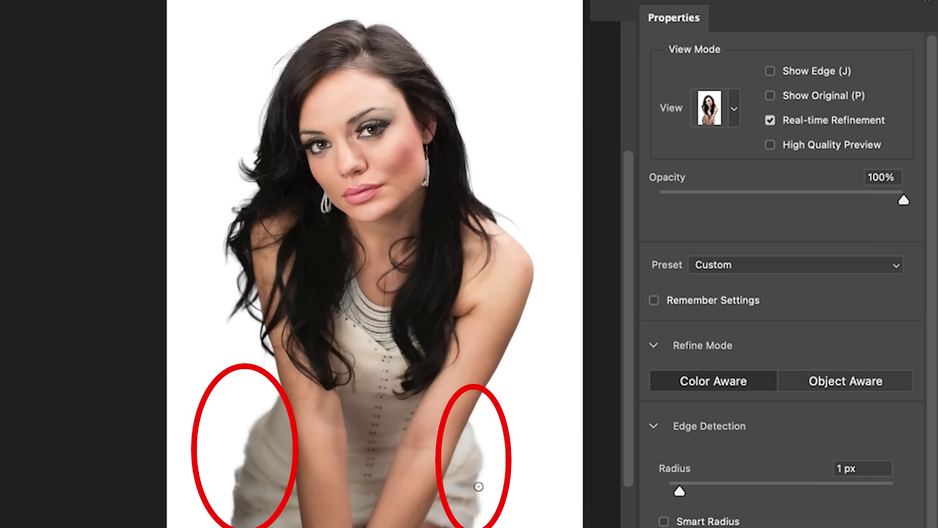
left_click(770, 71)
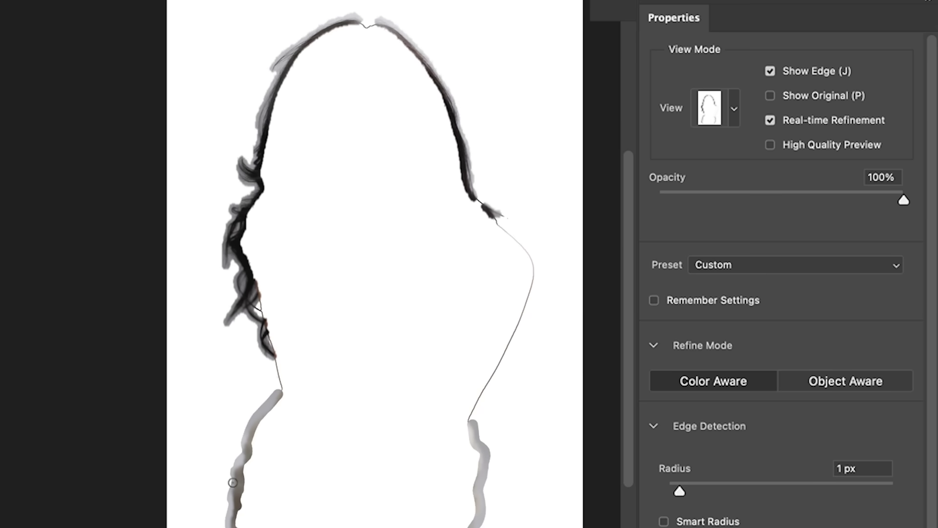
left_click(770, 71)
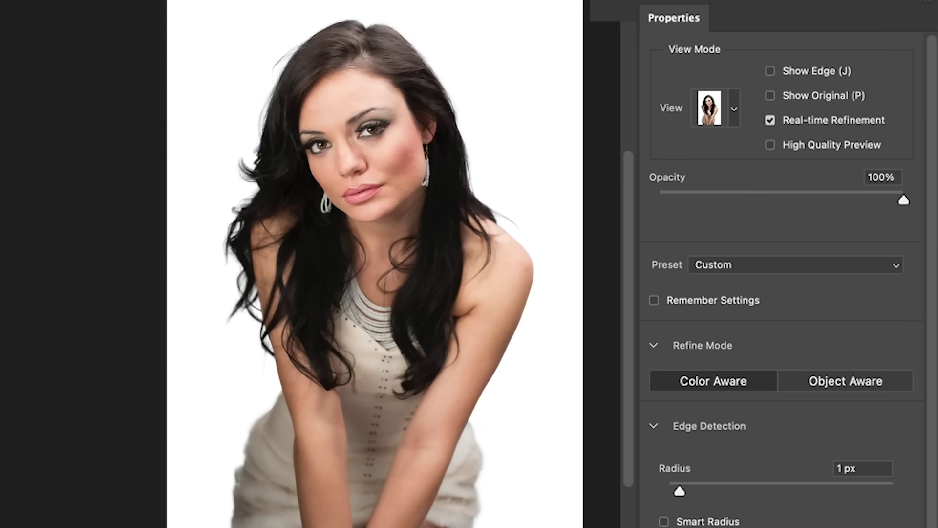
Step: View the cutout On Black and compare the refined dress edges with the original selection
left_click(734, 109)
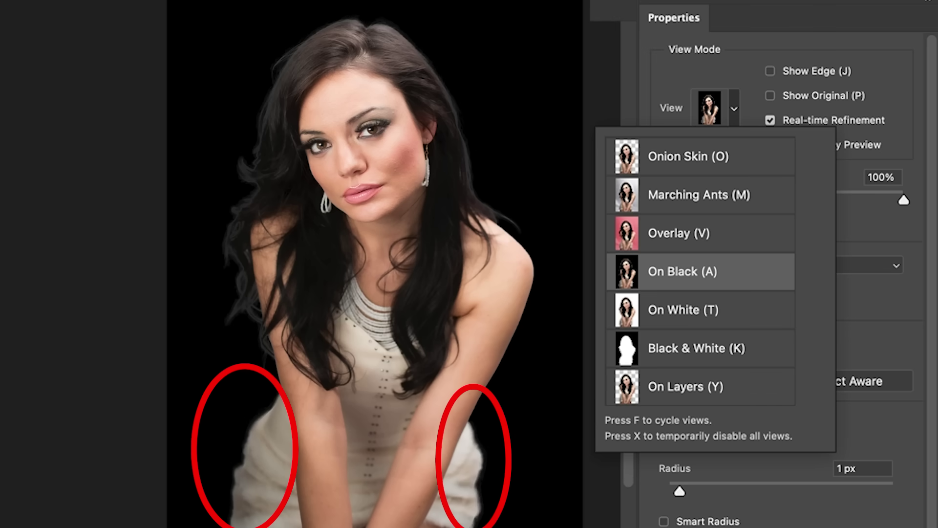
key("Escape")
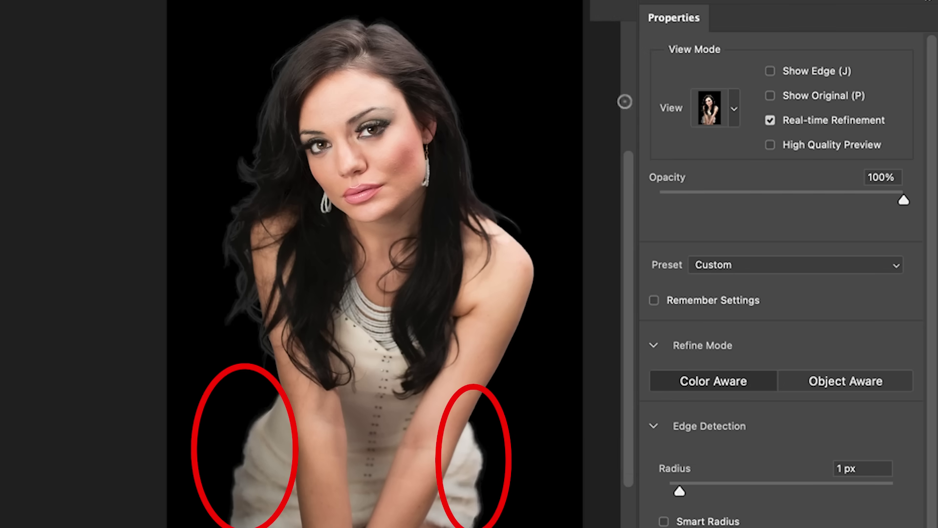
left_click(770, 96)
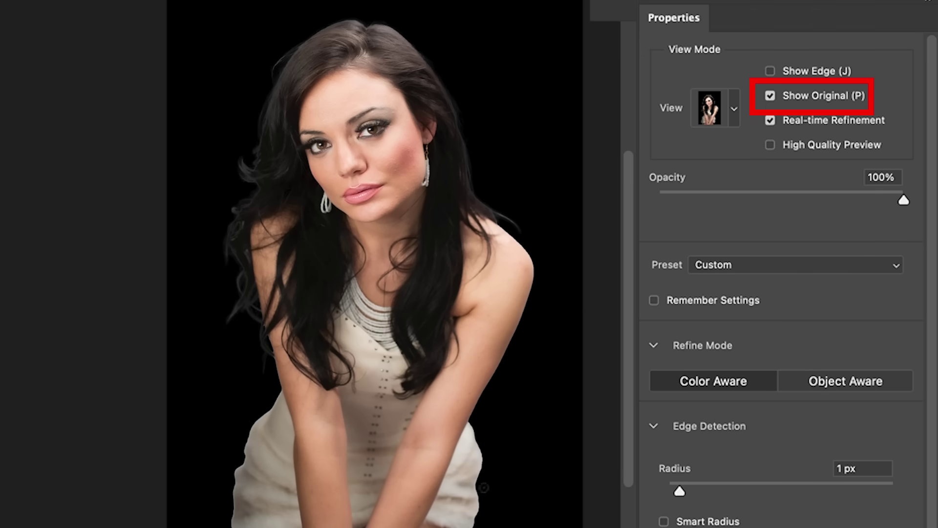
left_click(770, 96)
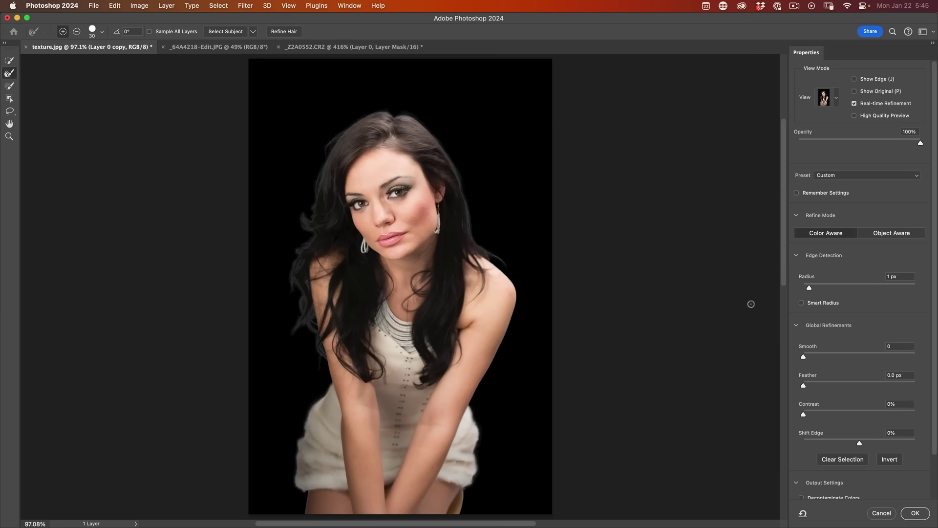
left_click(797, 325)
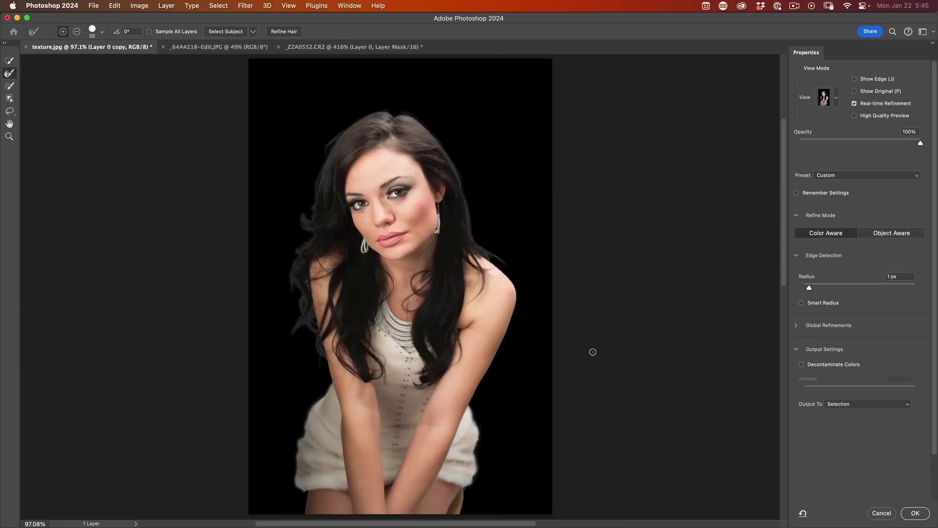
left_click(797, 326)
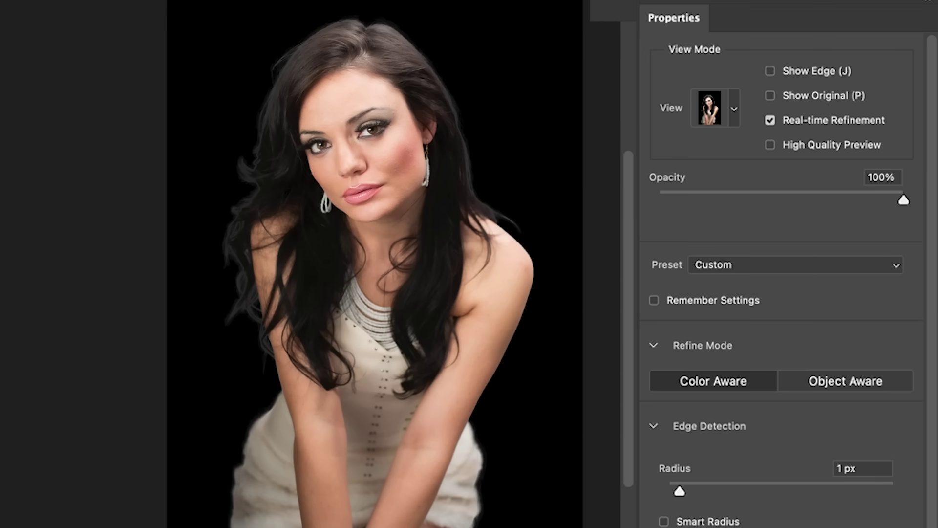
Step: Examine the edge along the woman's shoulder and arm up close in Black & White view, and return to On Black
scroll(517, 310, "up", 2)
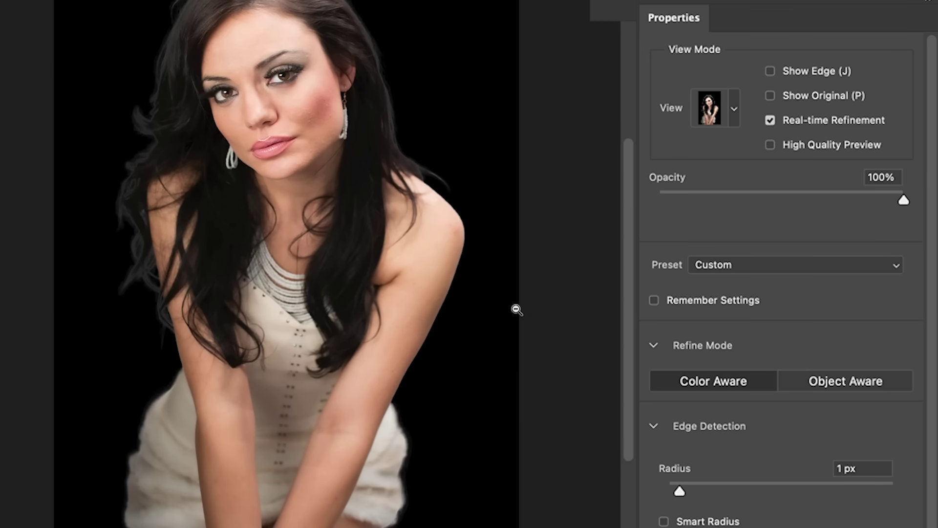
scroll(516, 310, "up", 5)
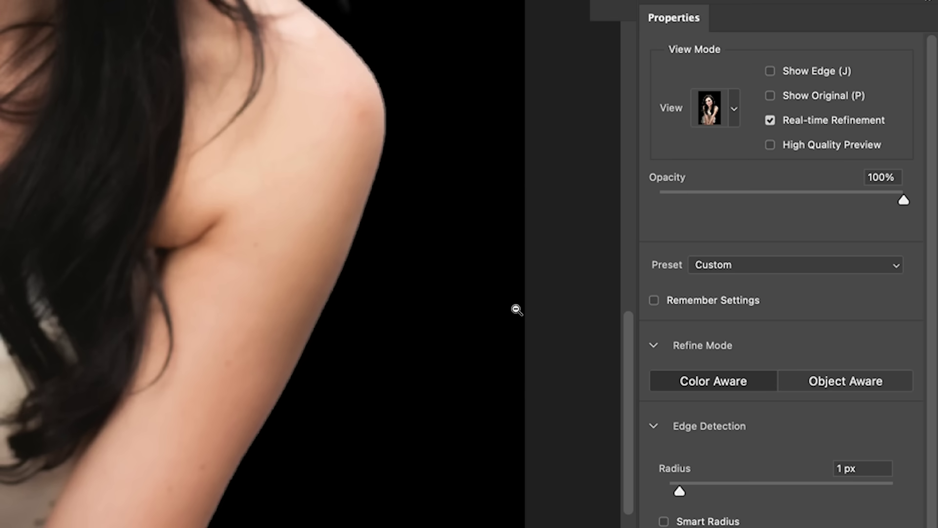
left_click_drag(381, 119, 417, 197)
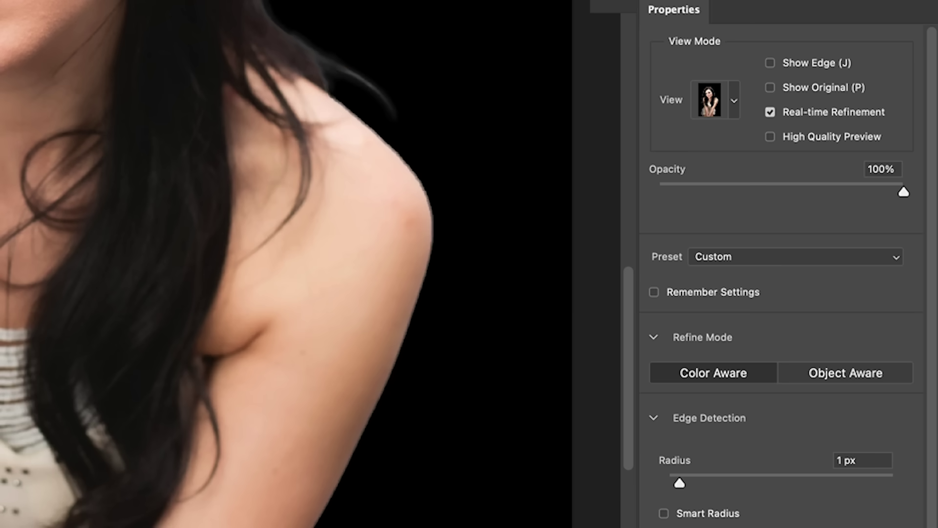
left_click(735, 101)
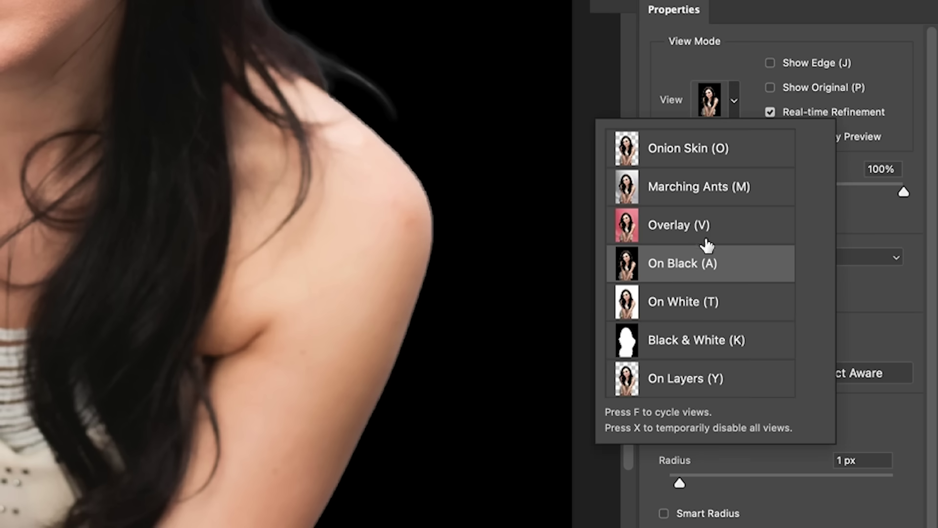
left_click(682, 339)
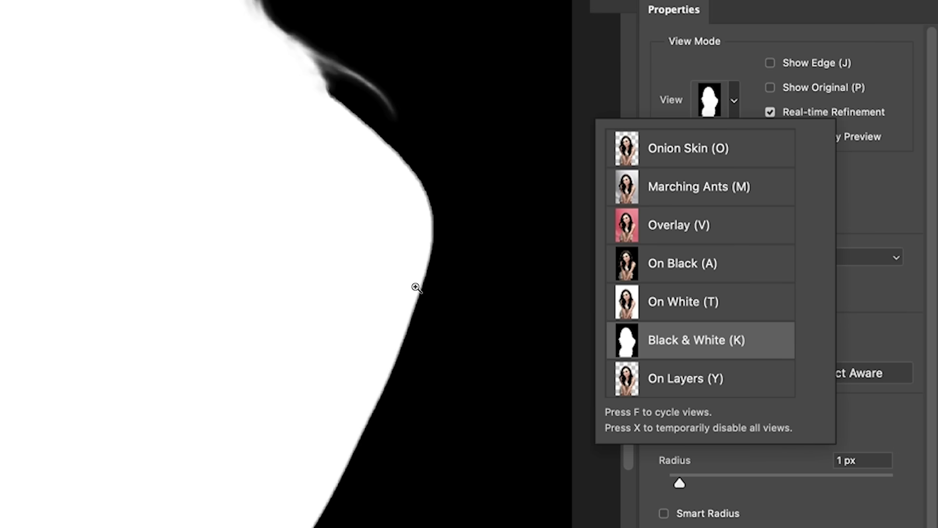
scroll(631, 285, "down", 15)
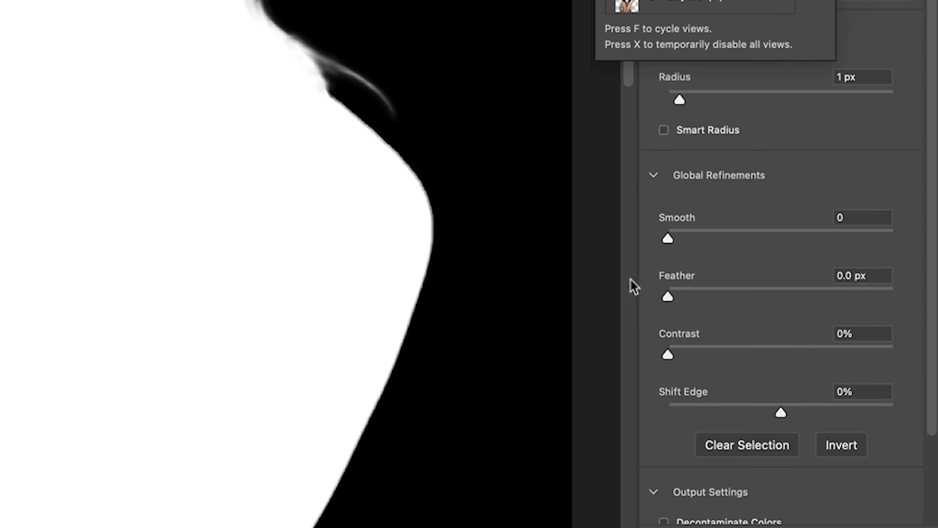
mouse_move(668, 354)
left_mouse_down()
mouse_move(814, 367)
mouse_move(710, 373)
mouse_move(627, 355)
mouse_move(808, 362)
mouse_move(621, 355)
left_mouse_up()
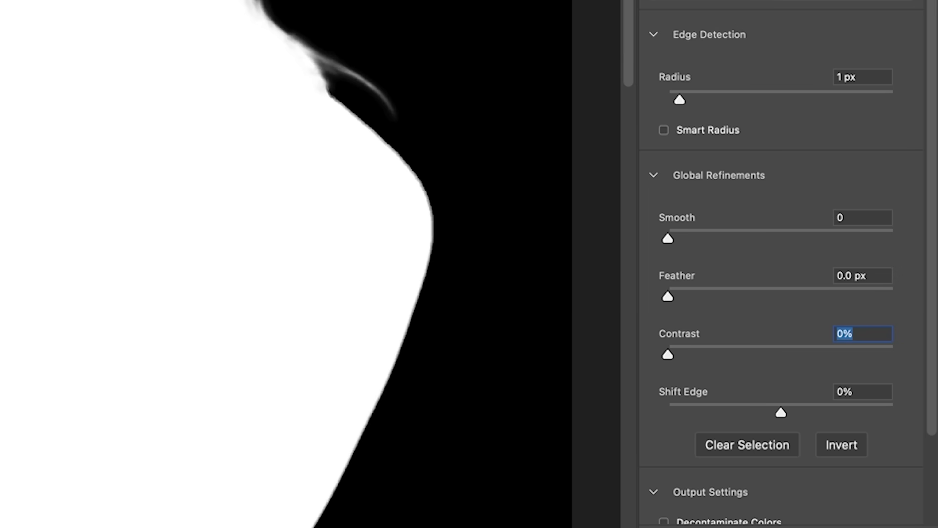
key("k")
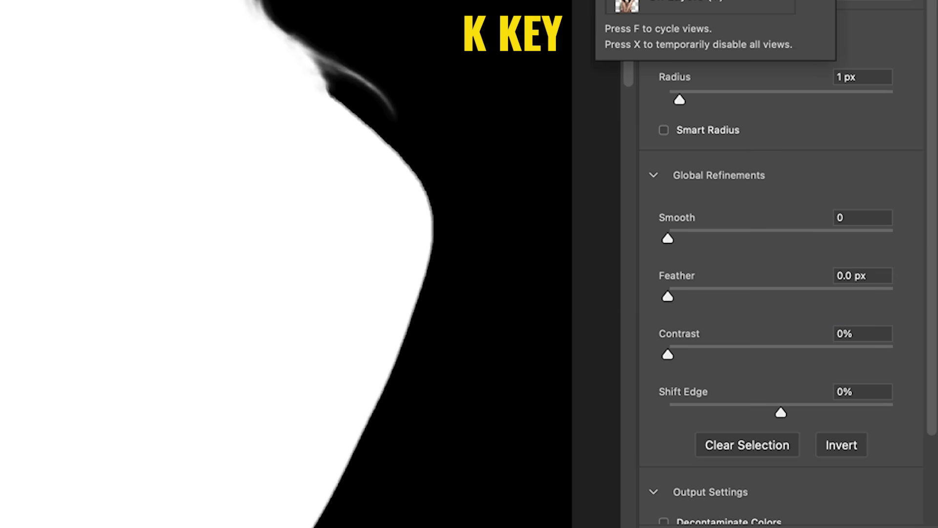
key("a")
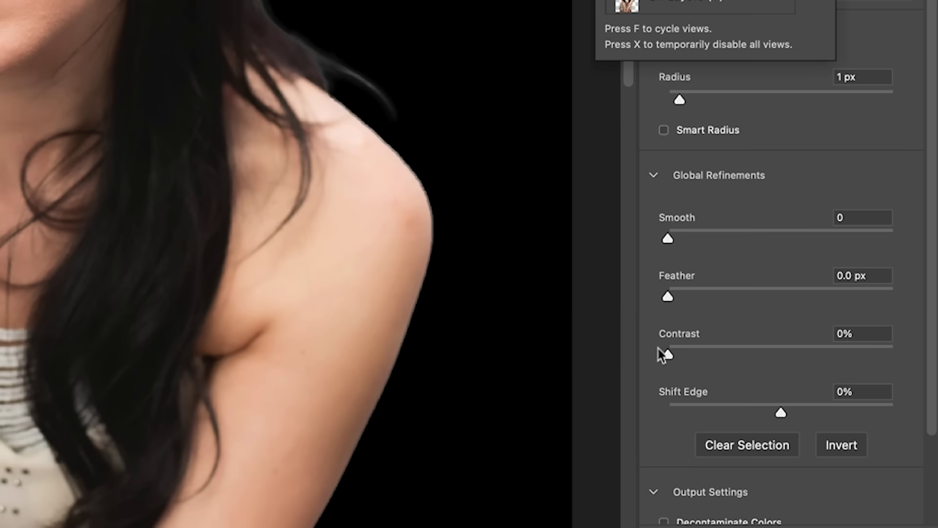
Step: Try Contrast at 56% and Smooth at 35 on the shoulder and hair edges, and reset both values to 0
left_click_drag(672, 354, 795, 341)
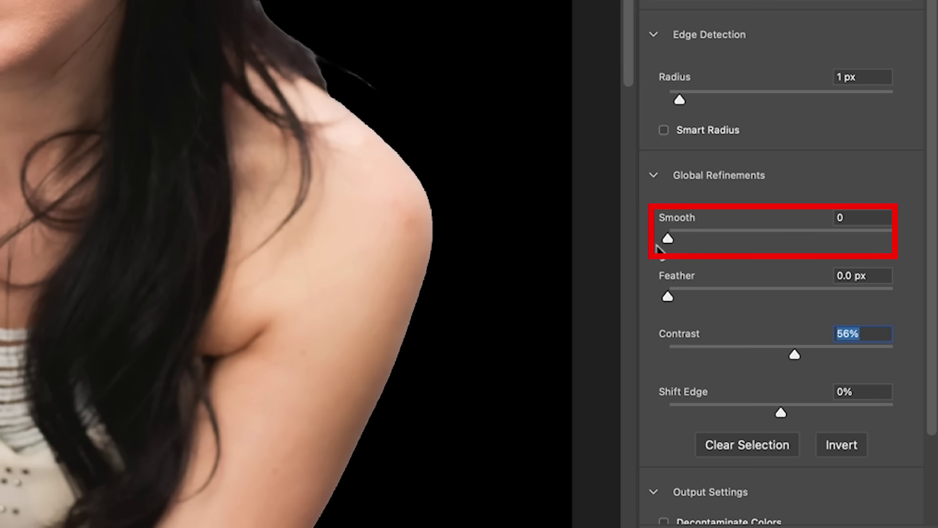
left_click_drag(671, 239, 747, 236)
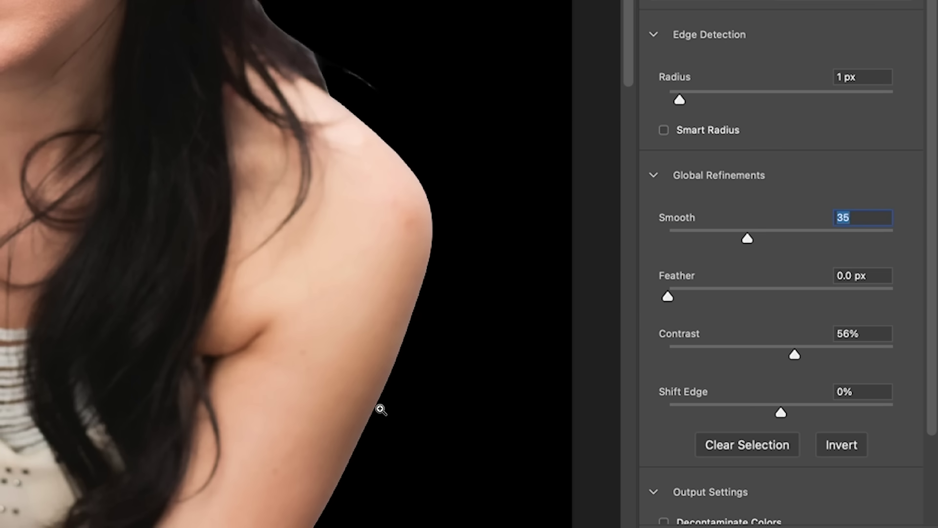
left_click_drag(192, 83, 63, 456)
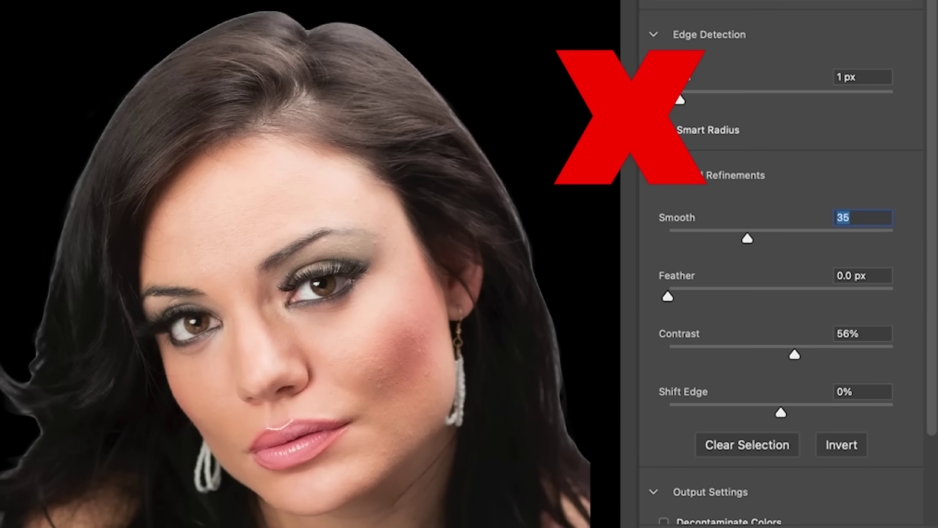
left_click_drag(747, 238, 668, 238)
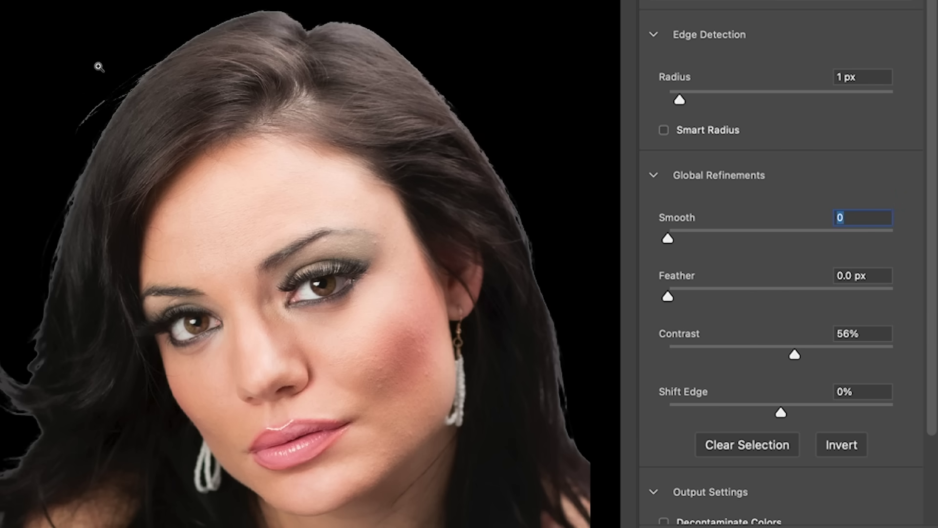
left_click_drag(795, 354, 644, 367)
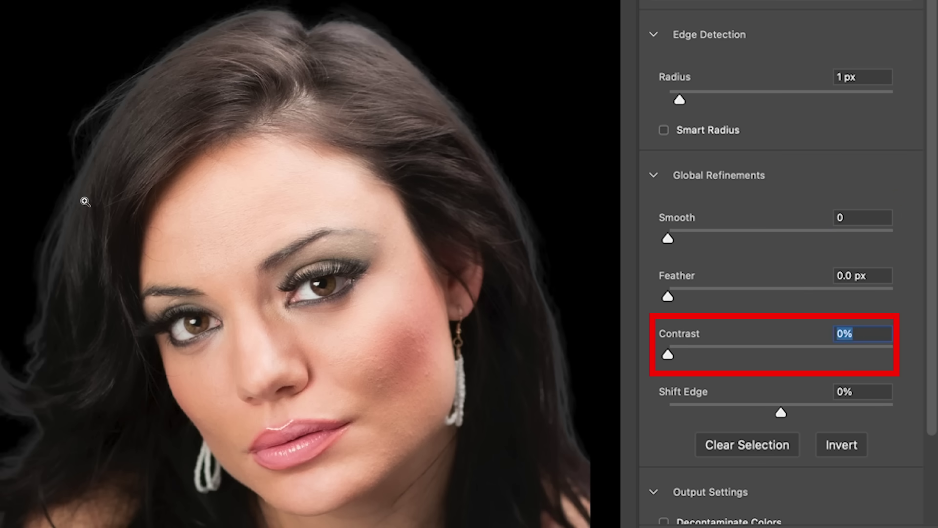
left_click_drag(669, 354, 639, 344)
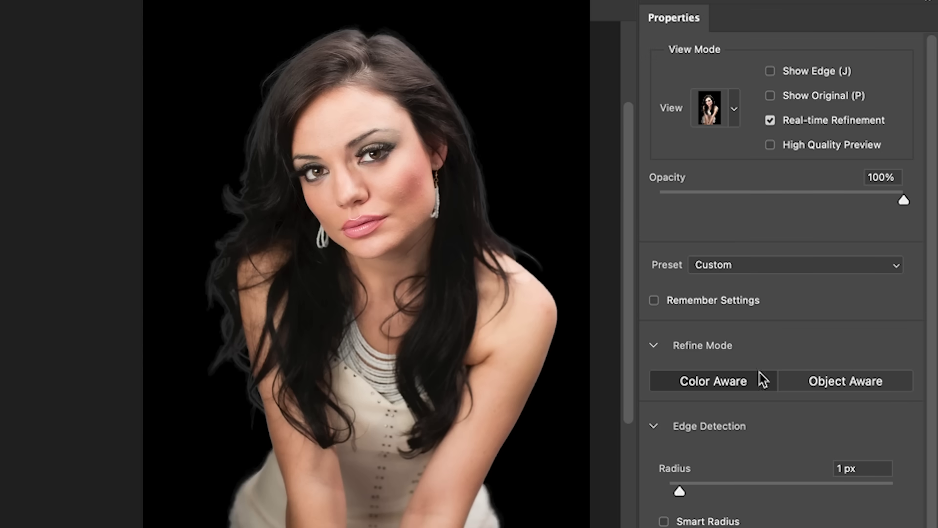
Step: Output the refined cutout to a new layer with layer mask
scroll(928, 342, "down", 10)
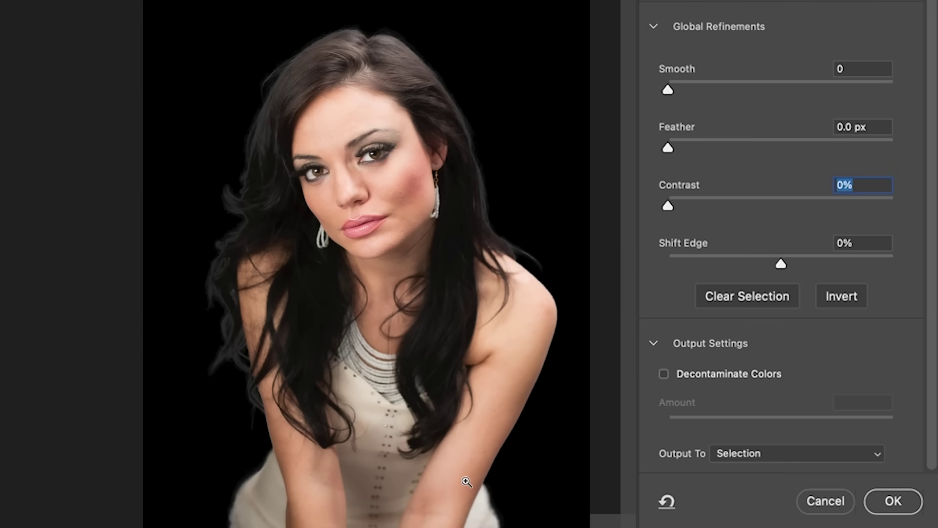
left_click(772, 455)
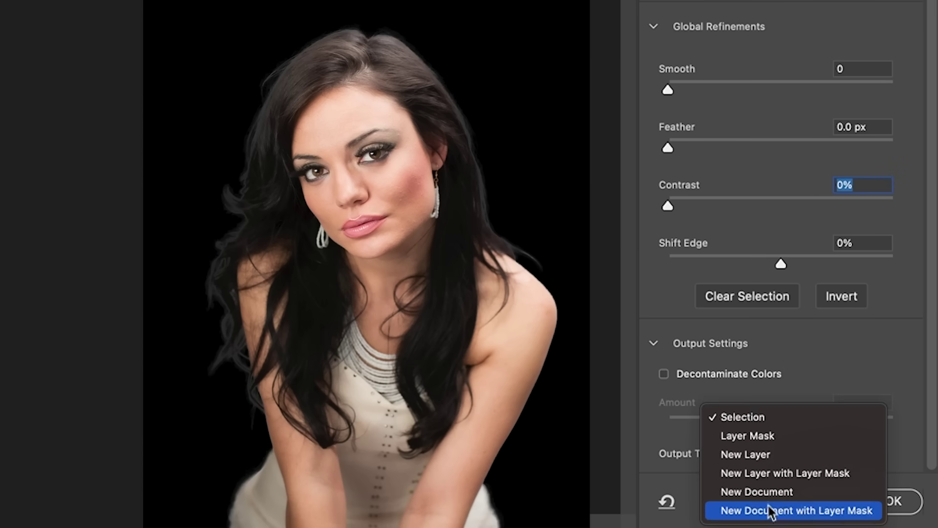
left_click(775, 474)
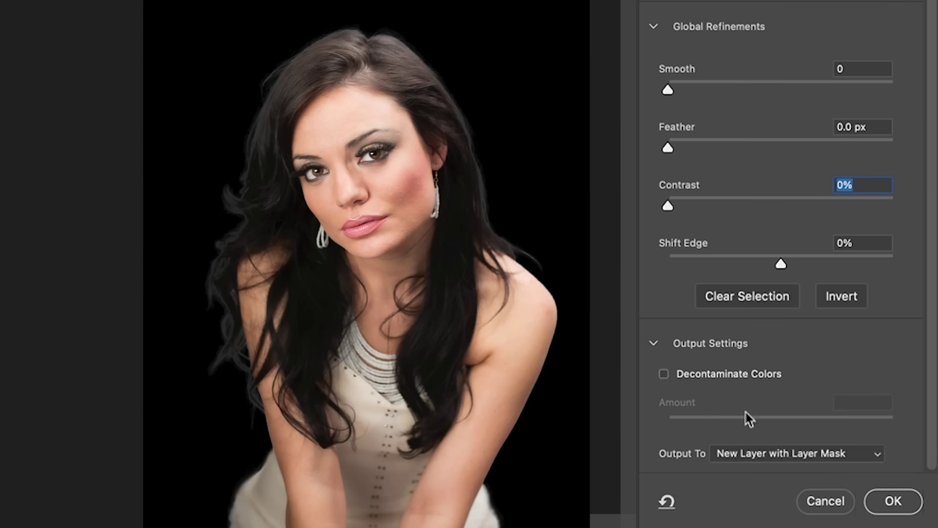
left_click(895, 492)
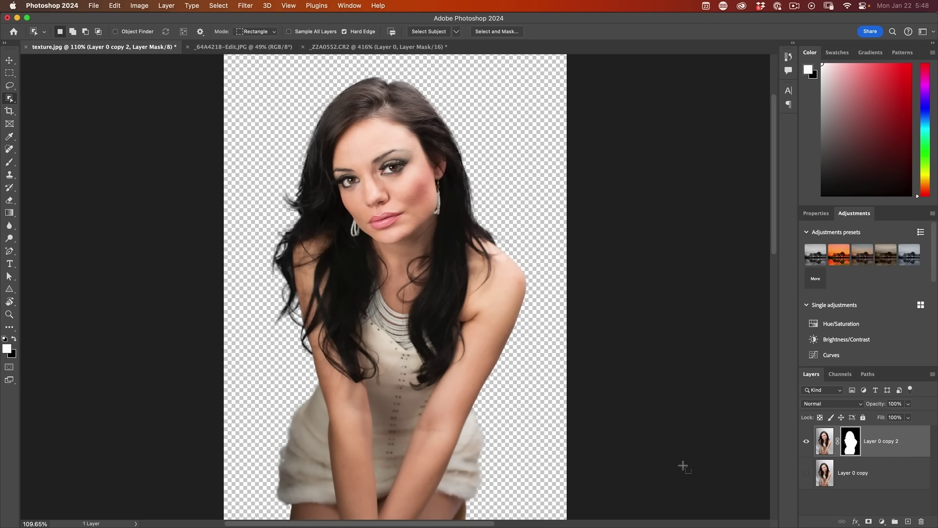
Step: Rename the new masked layer as soft
double_click(877, 442)
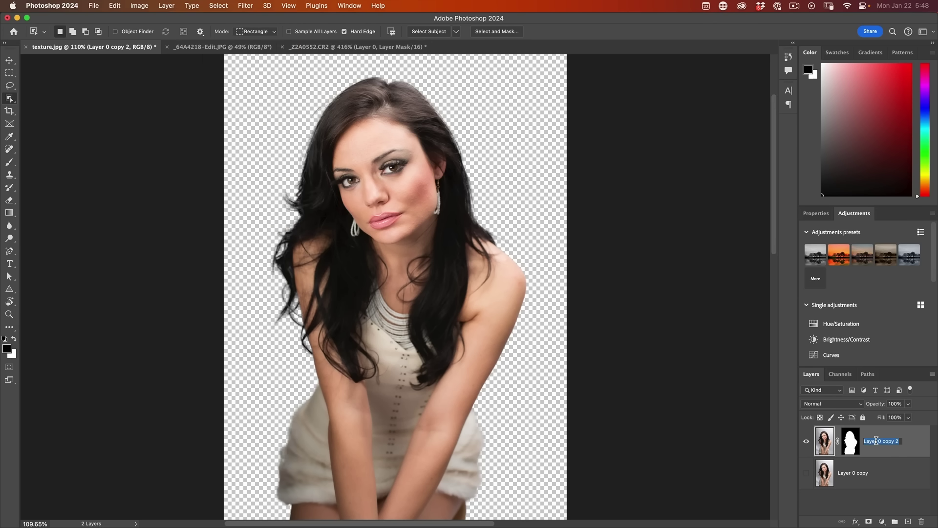
type("soft")
key("Return")
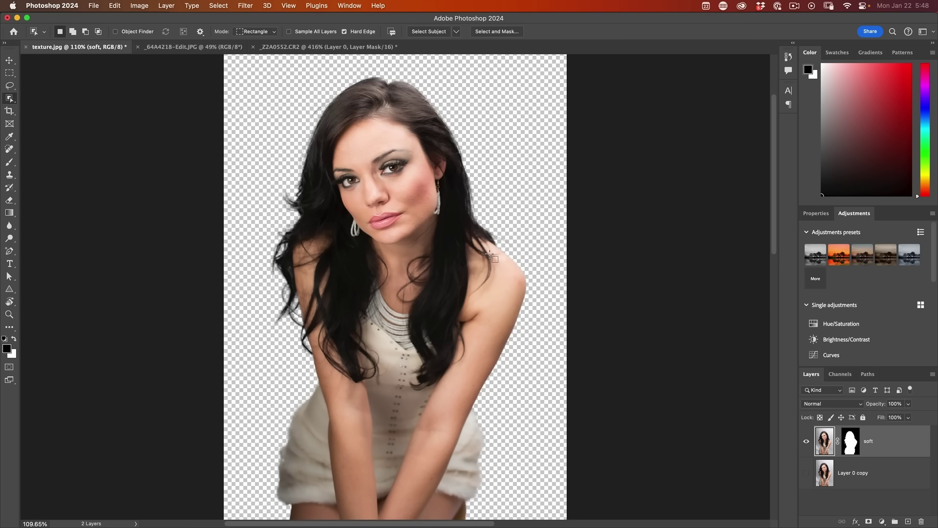
Step: Check the cutout's shoulder and arm edge up close, hide the soft layer, and show and select Layer 0 copy
scroll(507, 295, "up", 5)
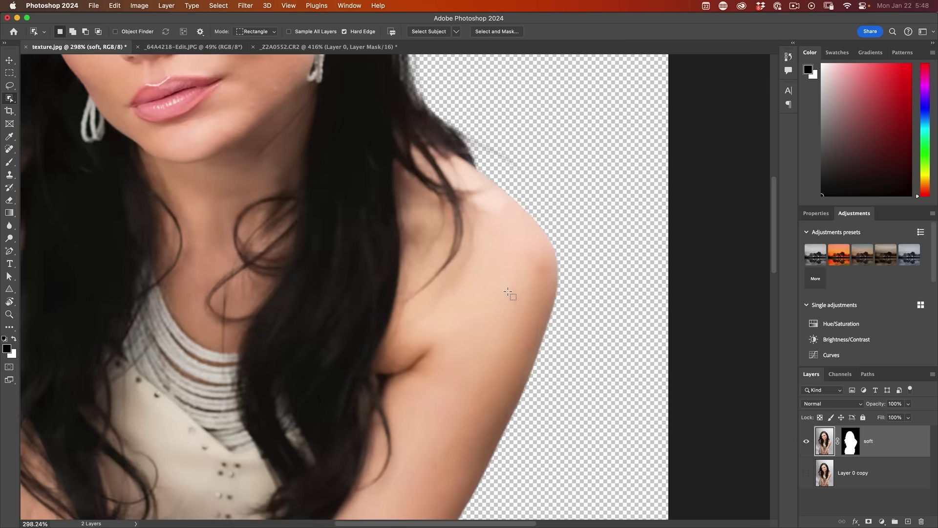
scroll(584, 296, "down", 3)
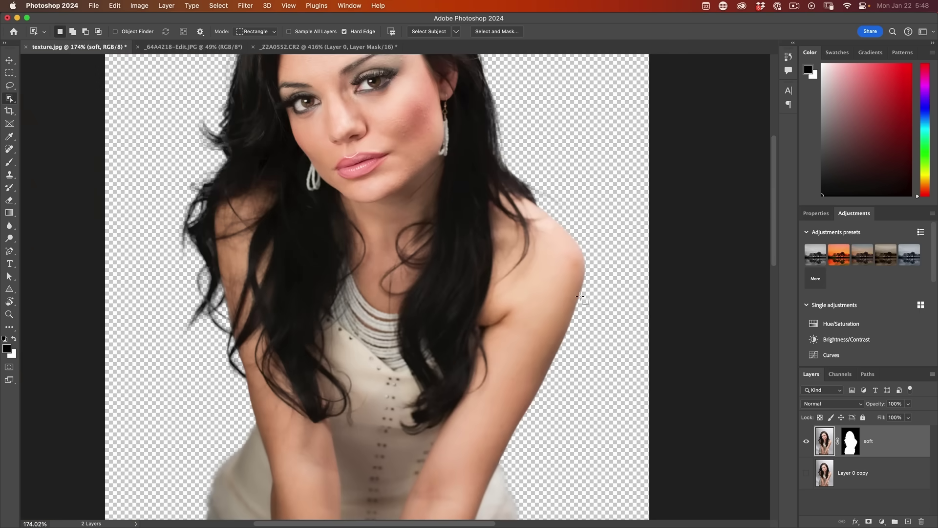
left_click_drag(541, 297, 518, 279)
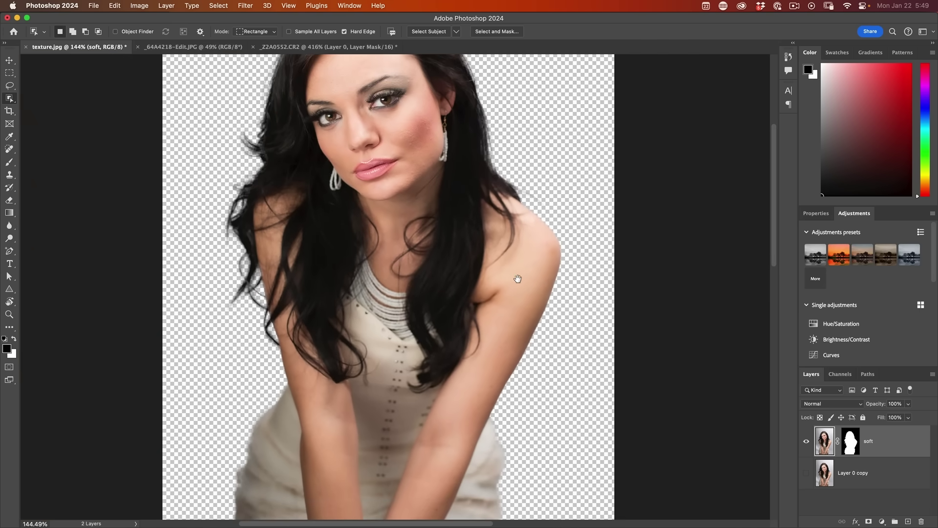
scroll(527, 283, "up", 2)
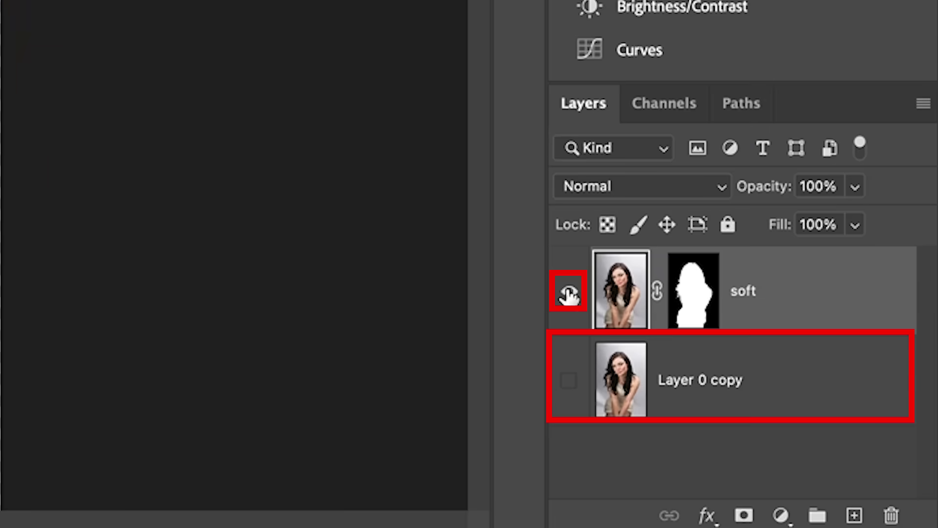
left_click(806, 442)
left_click(569, 380)
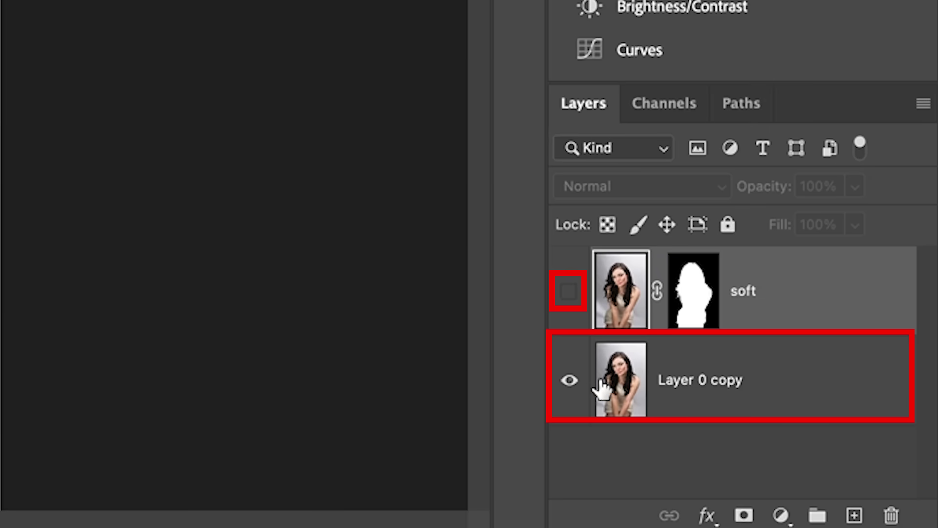
left_click(686, 382)
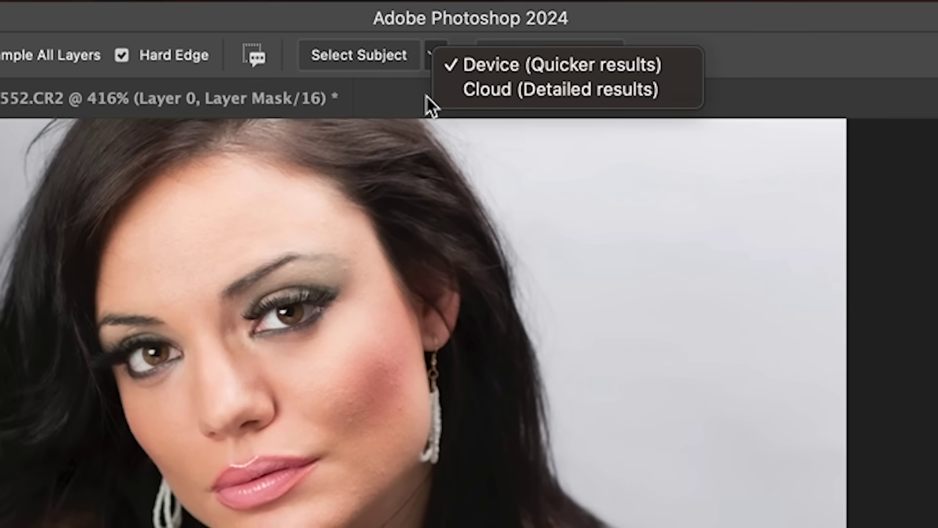
Step: Select the woman on Layer 0 copy with Select Subject using Cloud (Detailed results)
left_click(478, 96)
left_click(365, 60)
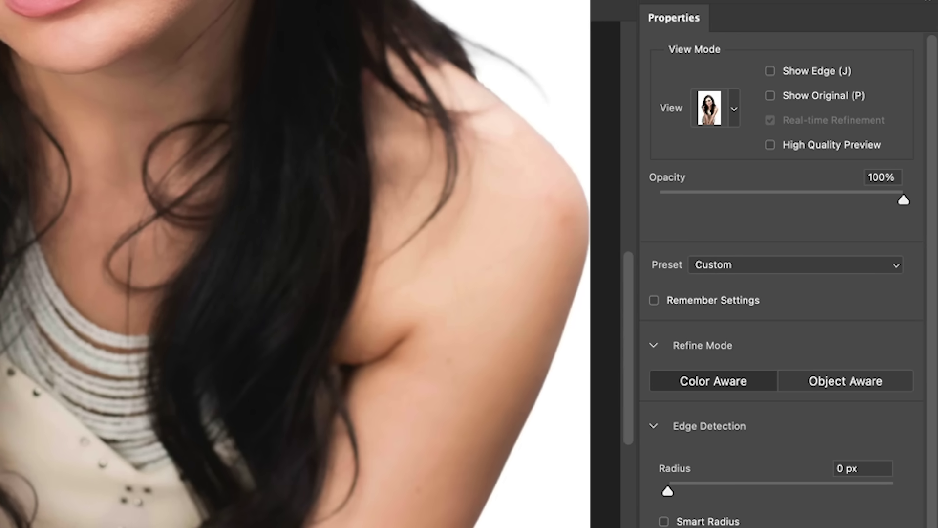
Step: Examine the mask in Black & White view along the shoulder, arm, hair and dress edges
left_click(738, 111)
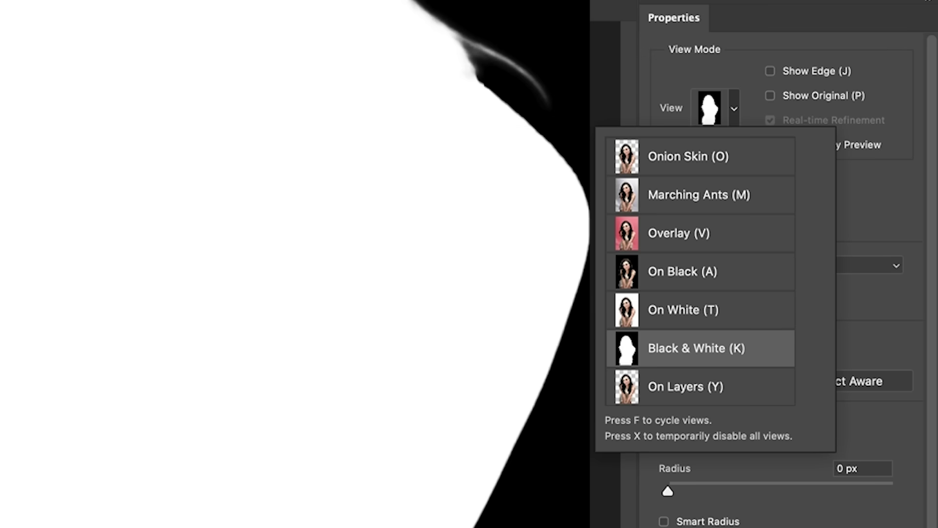
left_click(699, 348)
scroll(555, 209, "down", 3)
scroll(557, 210, "up", 3)
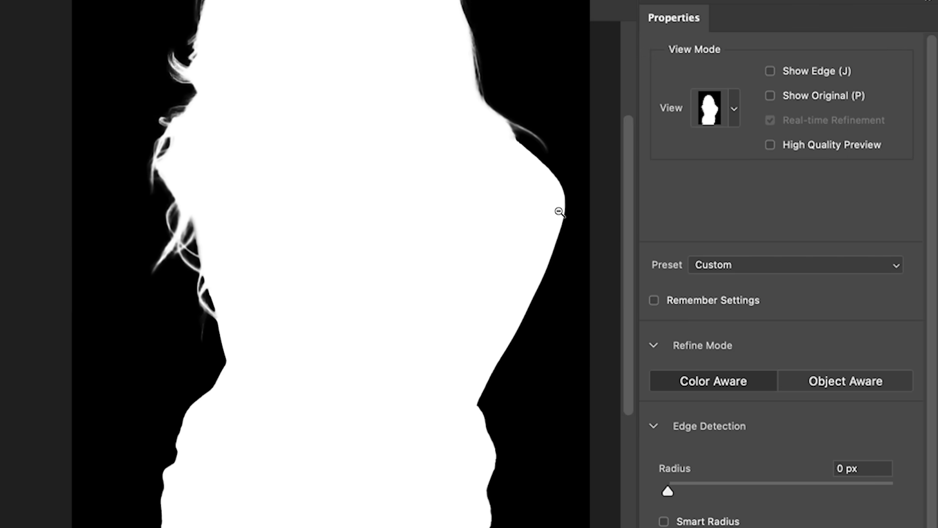
left_click(509, 114)
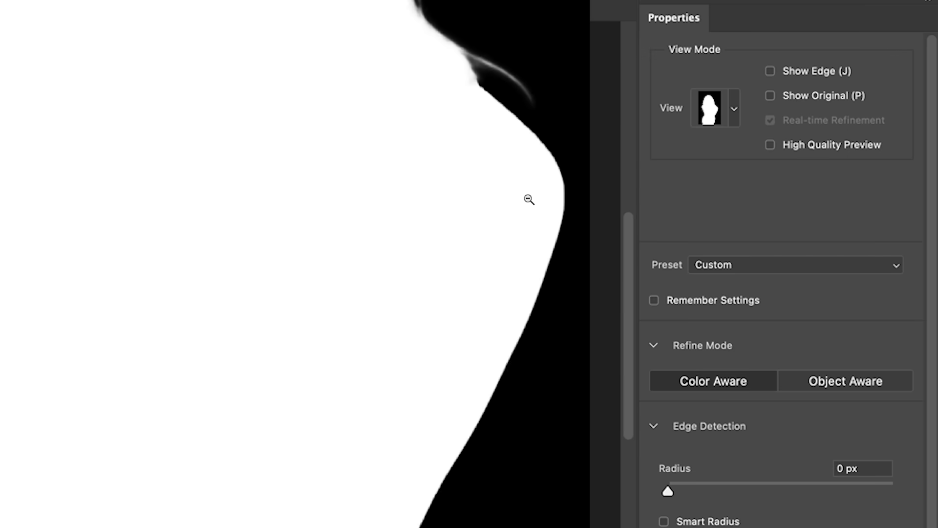
left_click(499, 451)
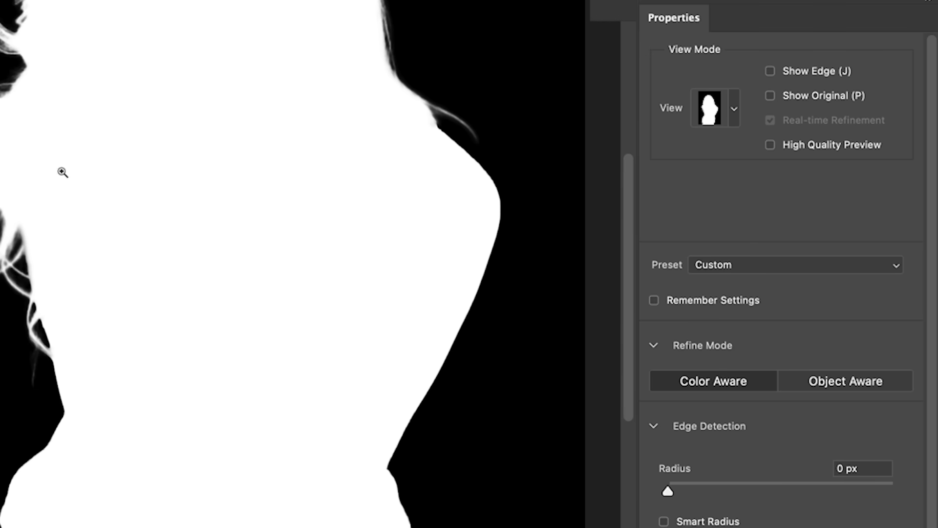
left_click(181, 413)
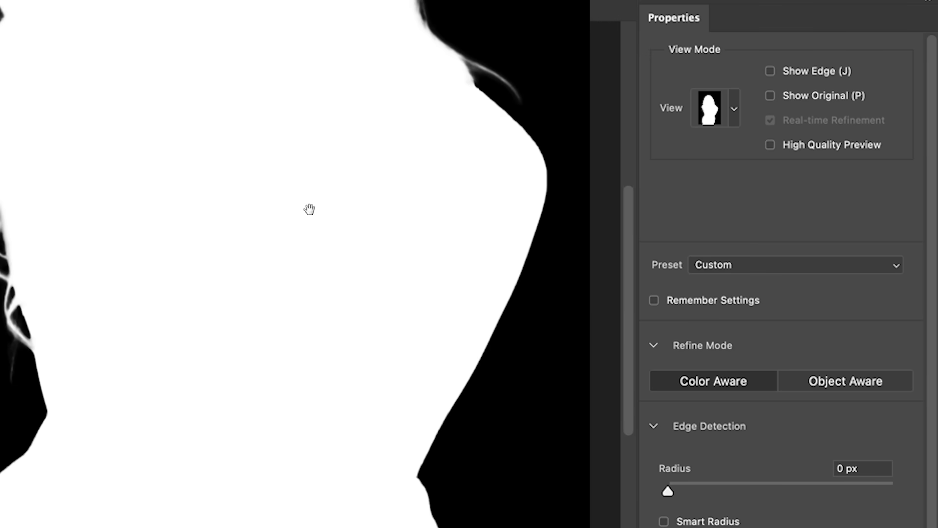
scroll(558, 137, "down", 5)
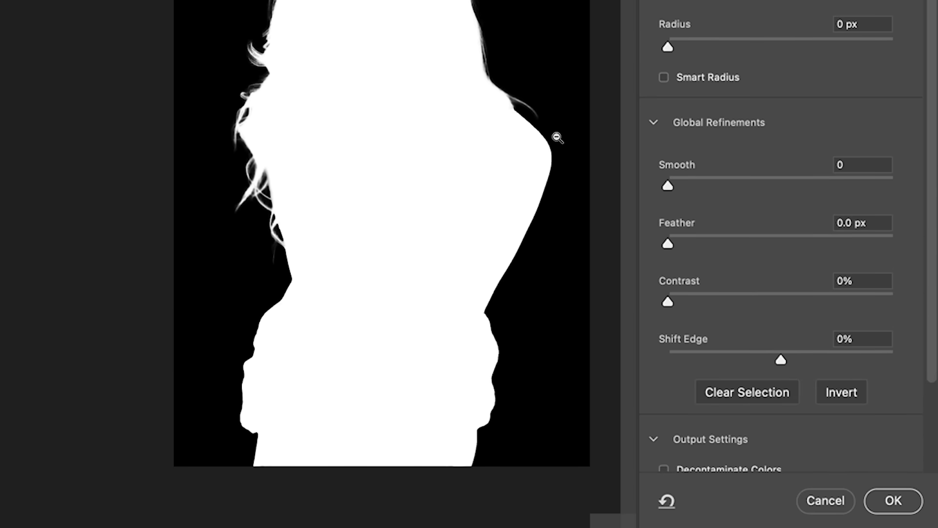
scroll(558, 138, "up", 5)
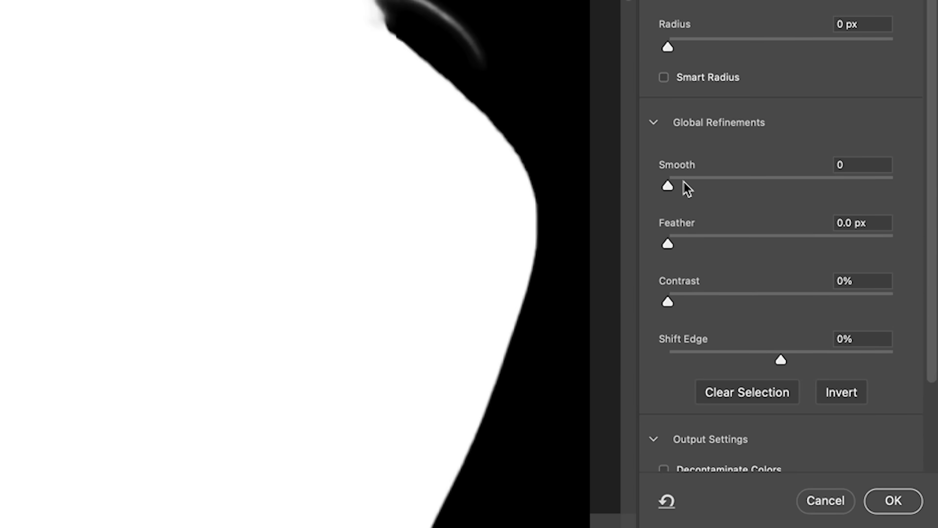
Step: Set the global refinements to Smooth 9, Contrast 30% and Feather 1.0 px for a cleaner skin edge
left_click_drag(668, 184, 688, 180)
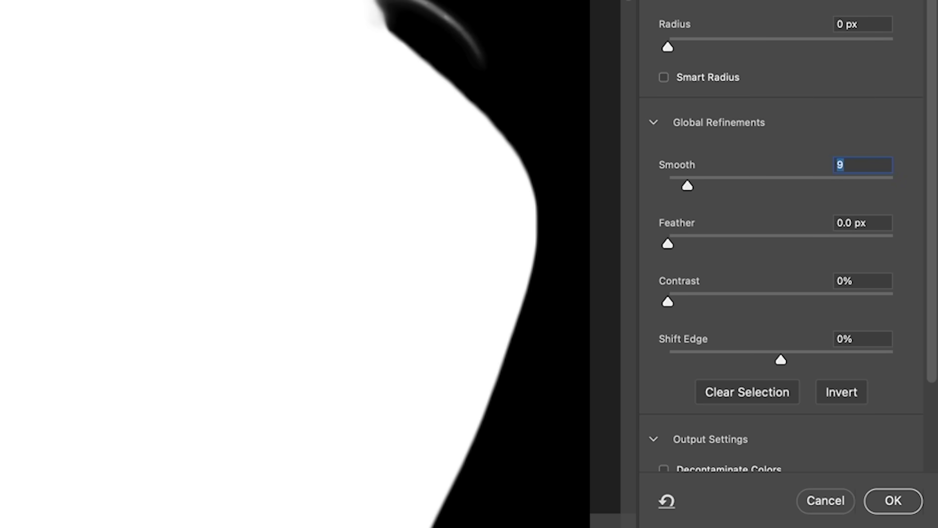
left_click_drag(665, 300, 736, 299)
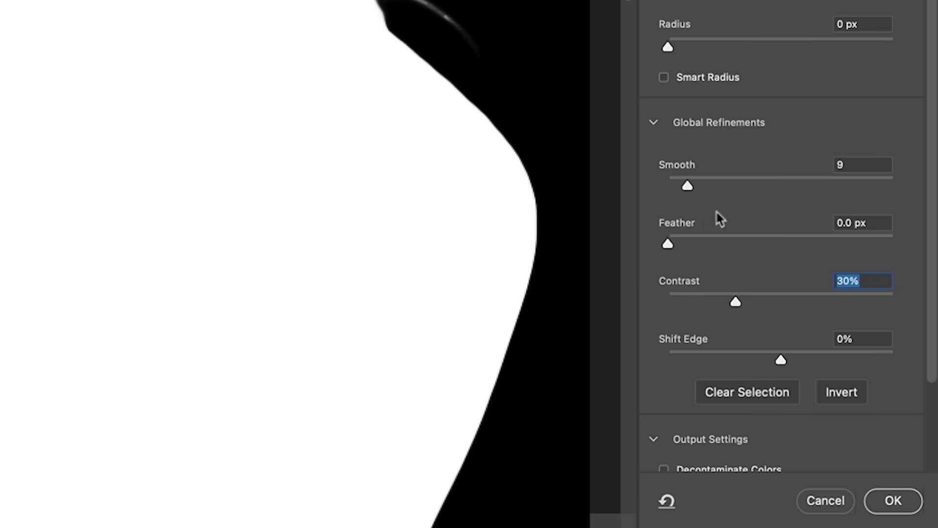
left_click_drag(676, 245, 681, 244)
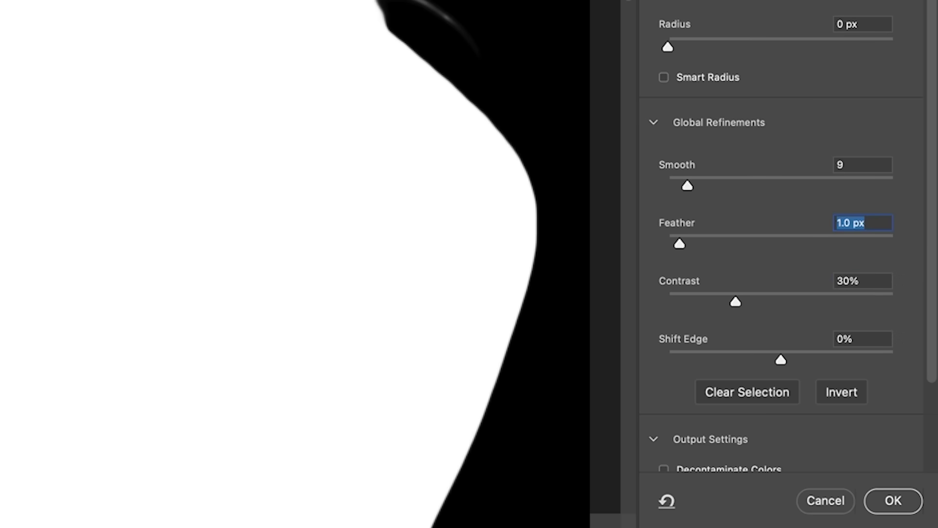
Step: Check the whole refined silhouette and output this harder-edged cutout to a new layer with layer mask
left_click(543, 297, "alt")
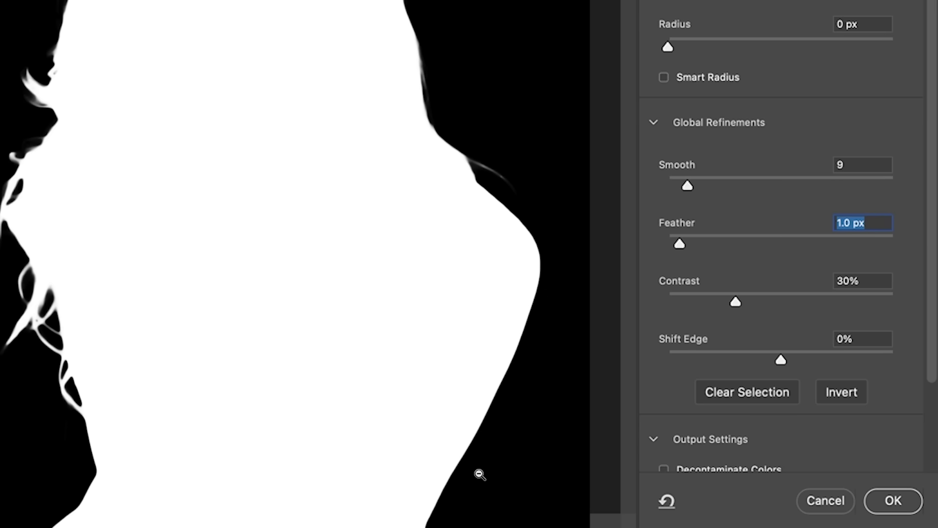
left_click(486, 421, "alt")
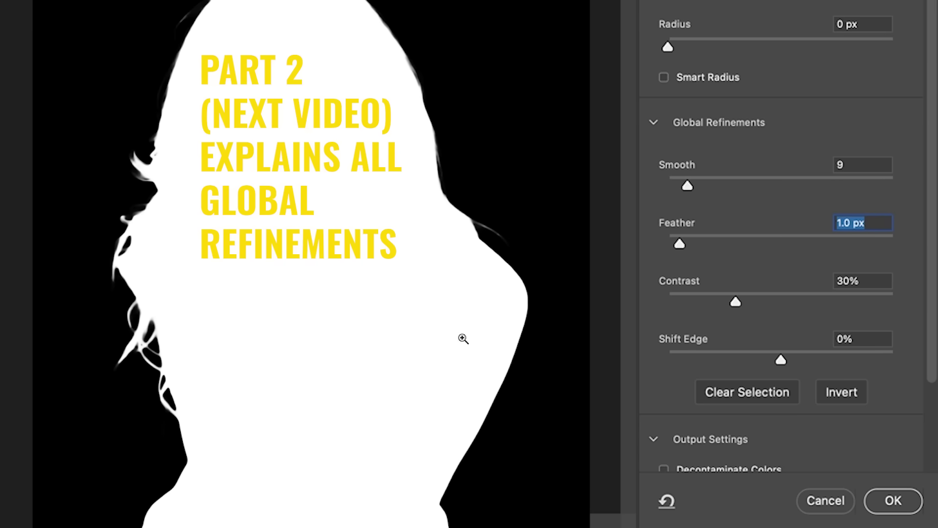
left_click_drag(465, 335, 477, 263)
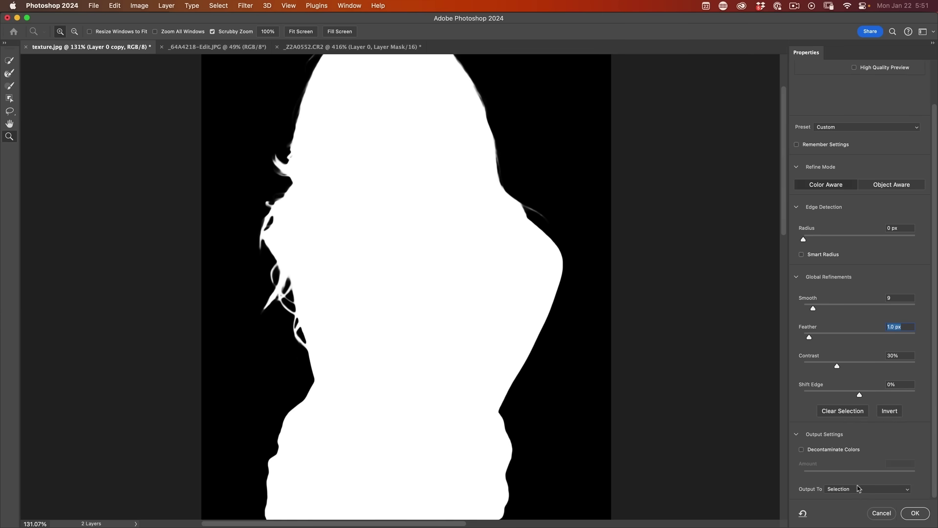
left_click(855, 490)
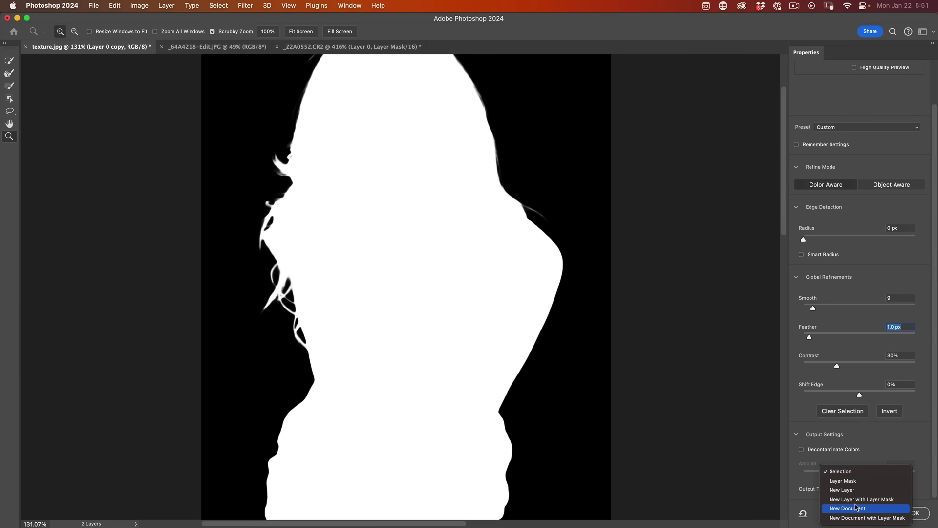
left_click(856, 499)
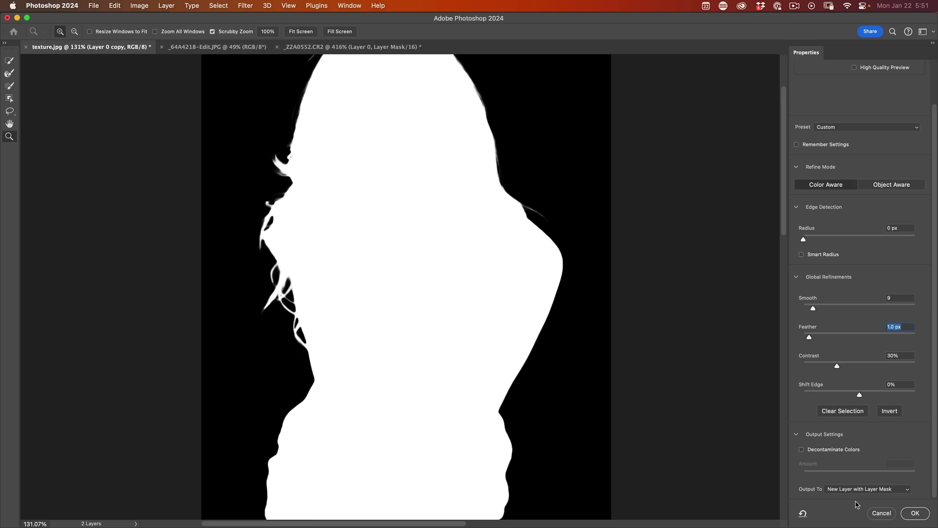
left_click(916, 514)
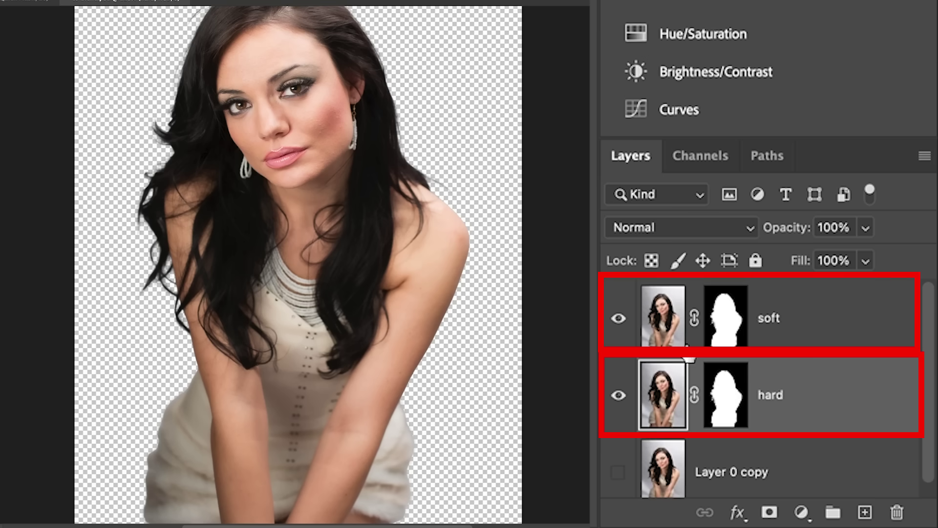
Step: Compare the two cutouts by toggling the soft layer's visibility, and hide the hard layer
left_click(618, 317)
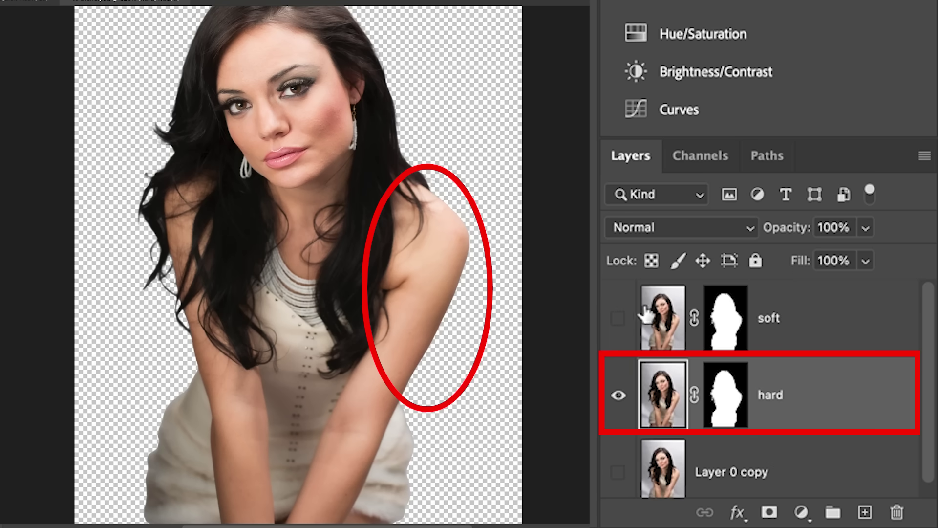
left_click(618, 318)
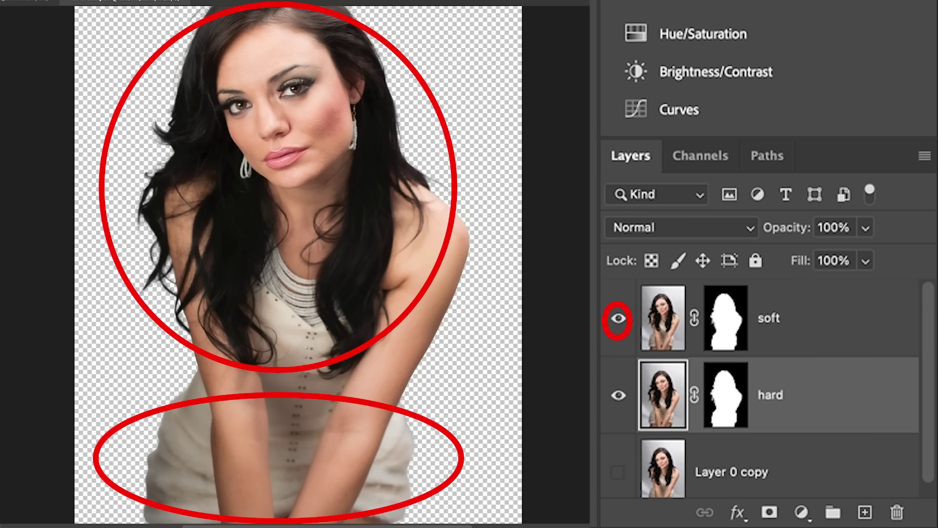
left_click(618, 395)
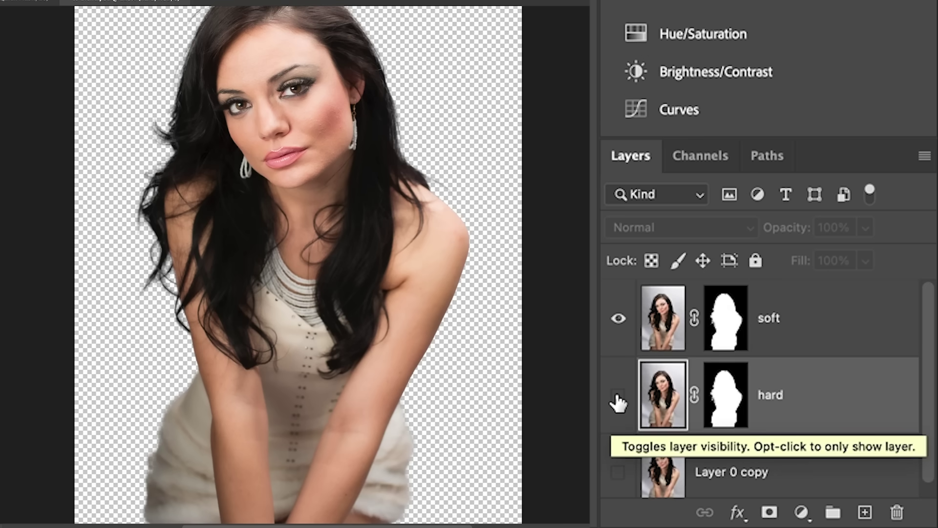
Step: Put the soft layer in a group and add a white layer mask to the group
left_click(668, 315)
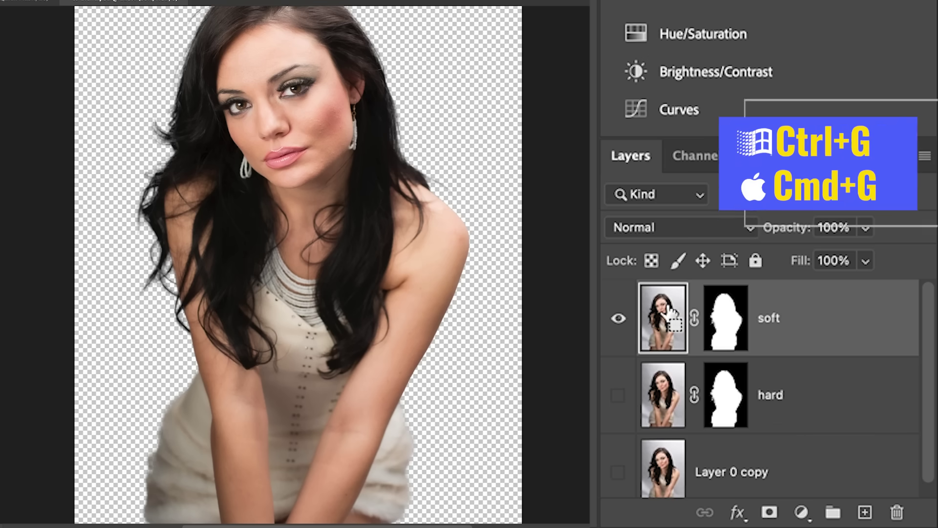
key("ctrl+g")
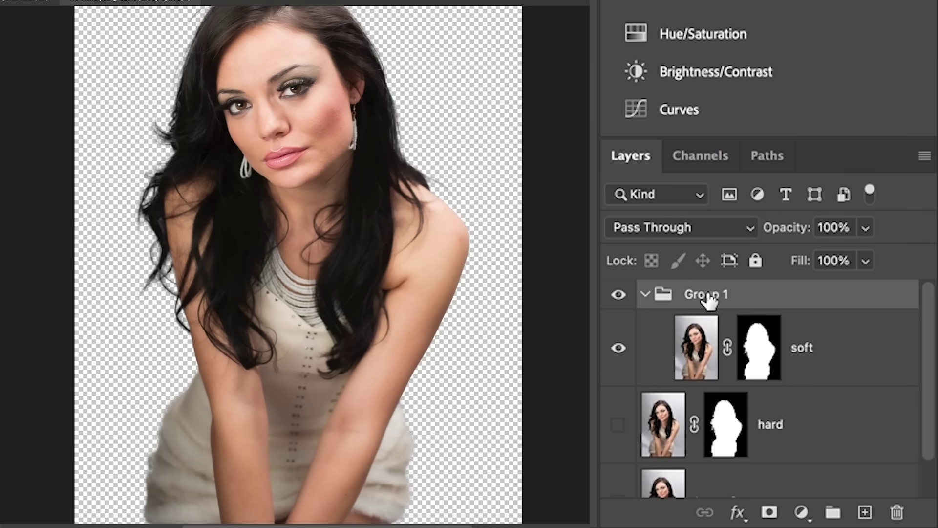
left_click(771, 511)
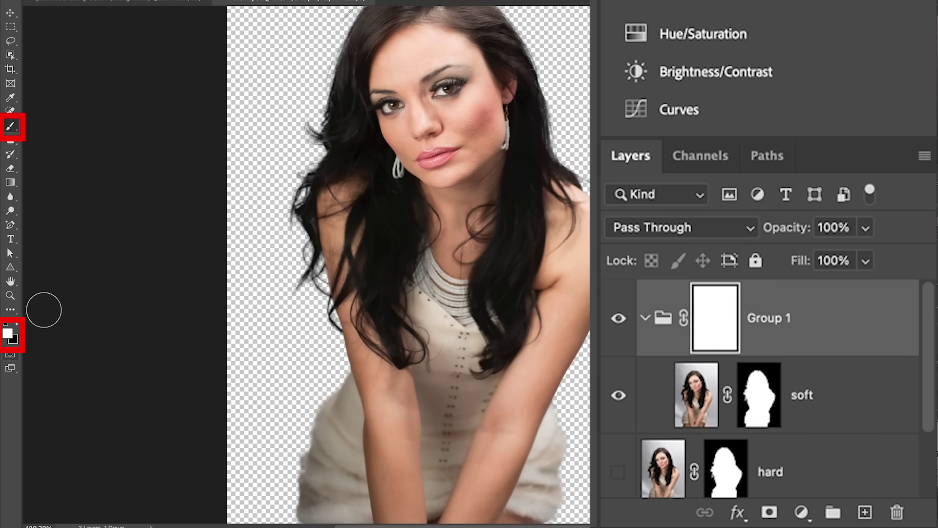
Step: Paint black on the Group 1 mask with a Soft Round brush along the outer shoulder and arm on the image's right side
left_click(17, 324)
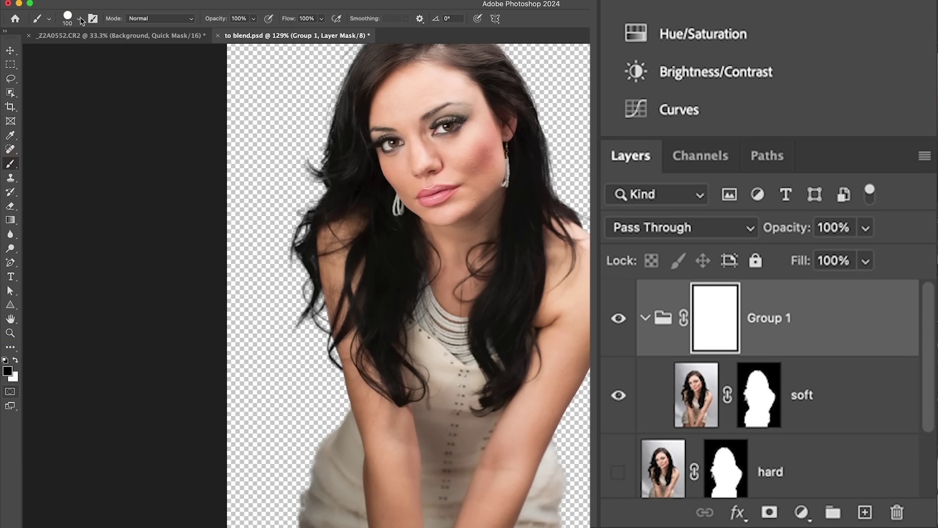
left_click(68, 18)
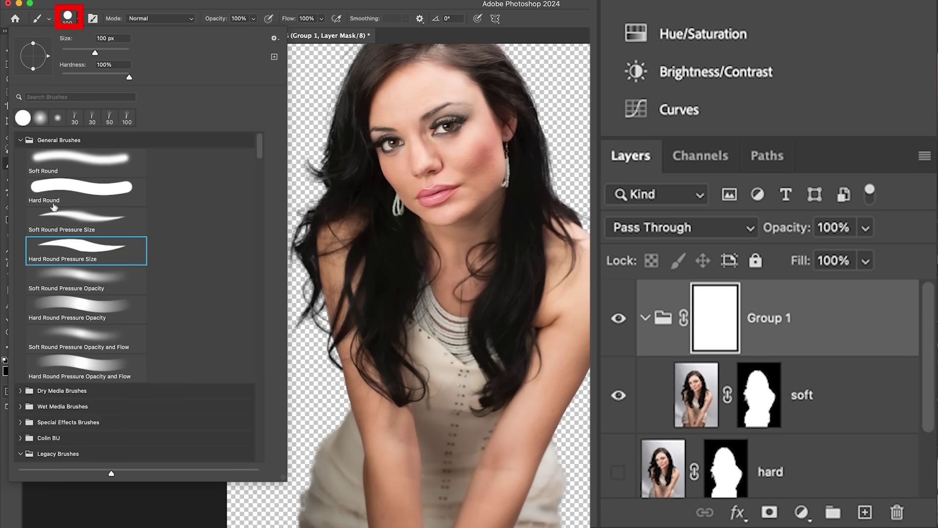
left_click(56, 157)
key("Return")
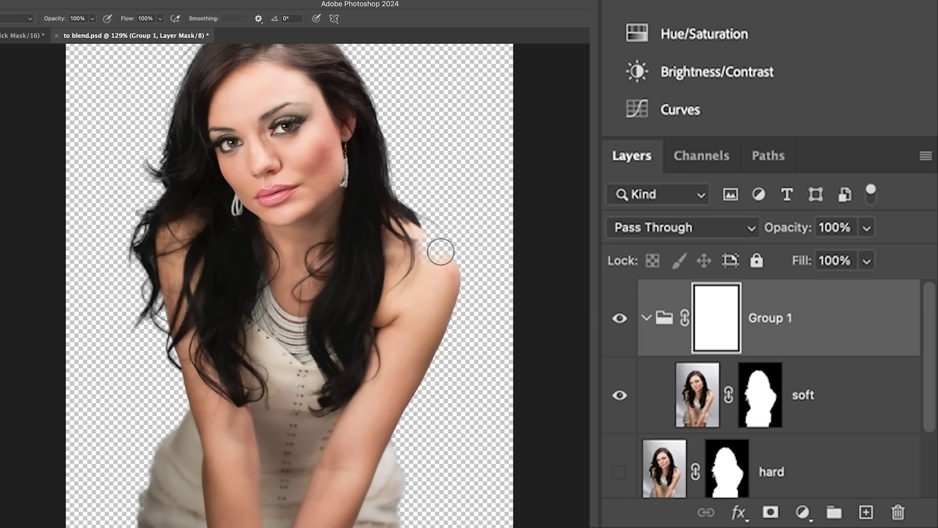
mouse_move(452, 266)
left_mouse_down()
mouse_move(444, 347)
mouse_move(402, 425)
left_mouse_up()
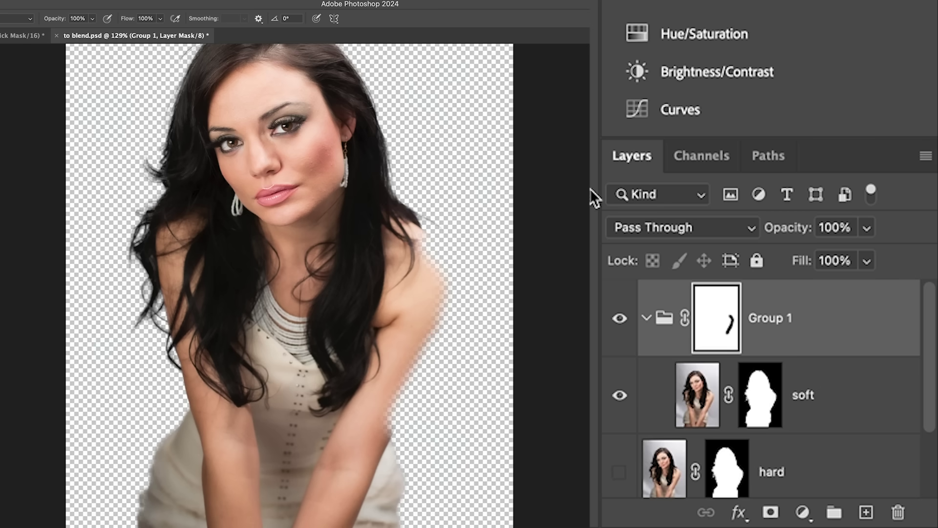
Step: Make the hard layer visible and put it in its own group
scroll(825, 393, "down", 2)
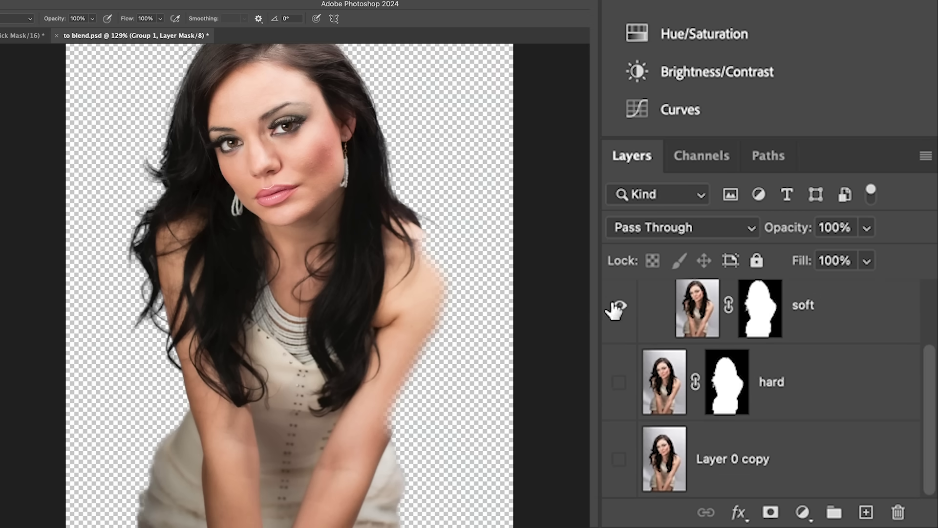
left_click(620, 382)
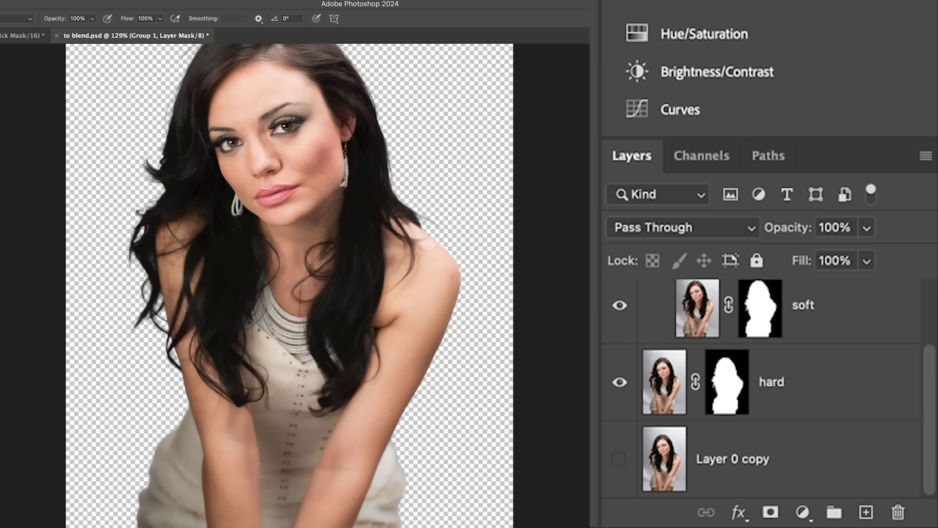
left_click(668, 370)
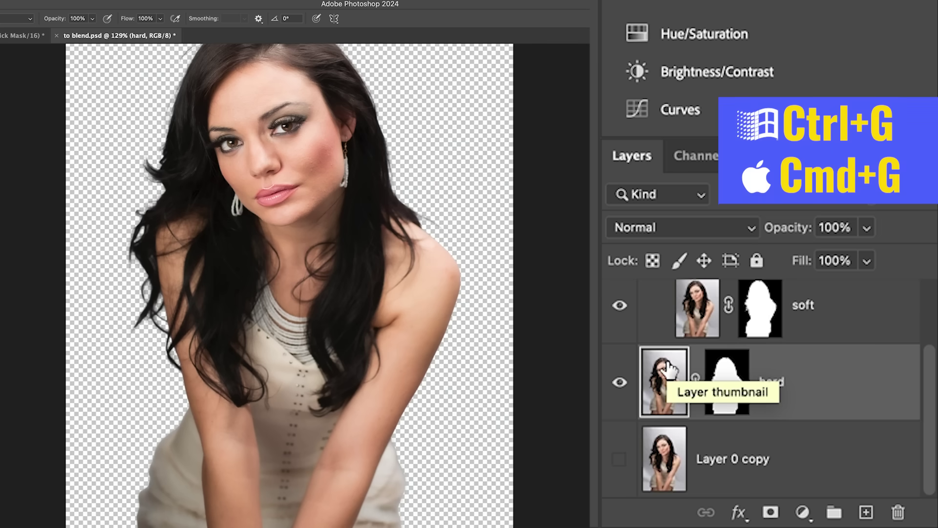
key("ctrl+g")
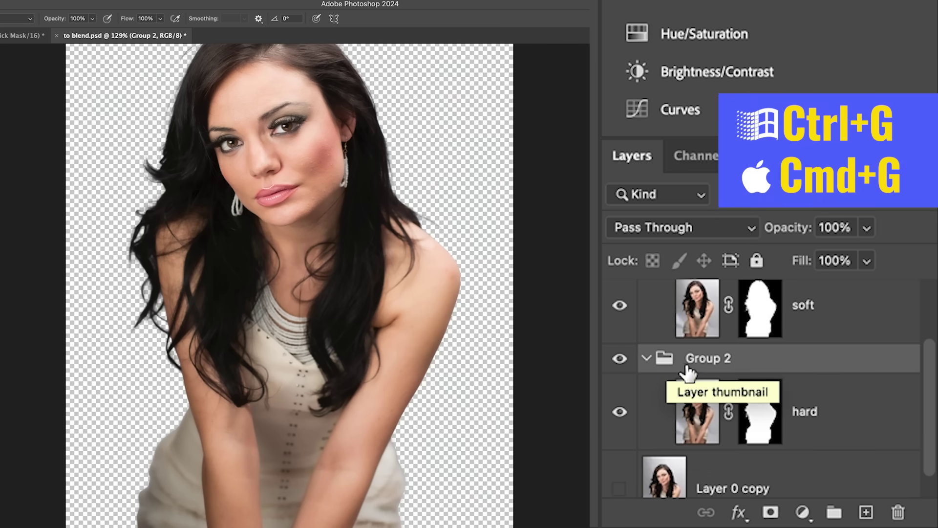
Step: Check the hard layer's group by toggling its visibility, and add a black layer mask to the group
left_click(620, 360)
left_click(621, 359)
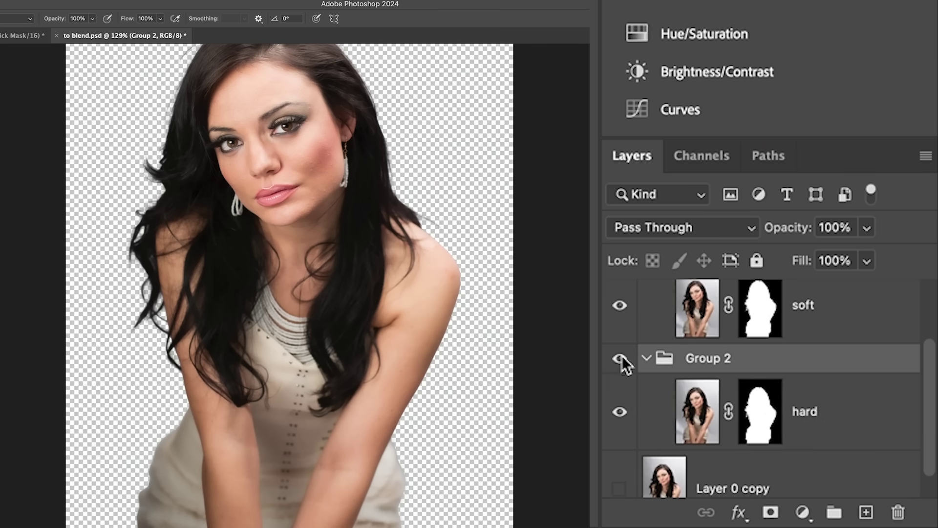
left_click(771, 512, "alt")
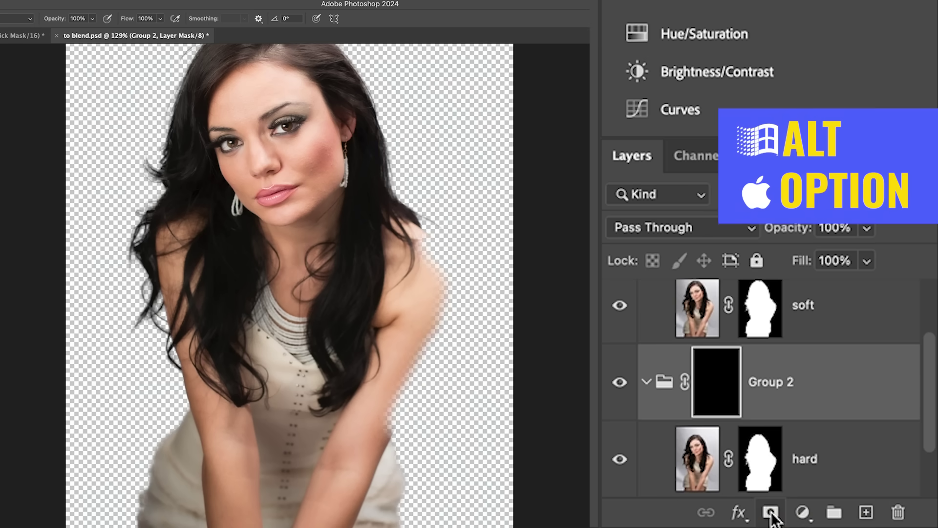
Step: Paint white on the Group 2 mask along the same shoulder and arm to reveal the hard edge
scroll(824, 359, "down", 2)
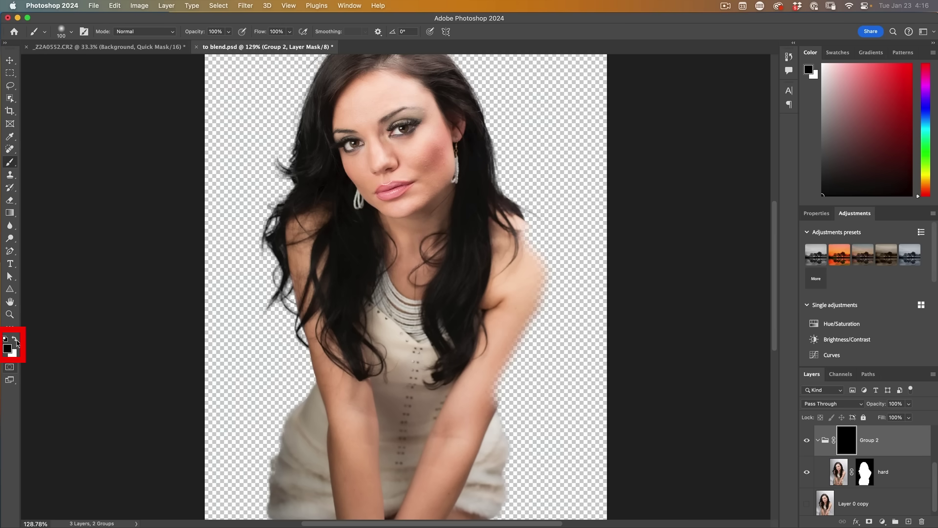
left_click(15, 339)
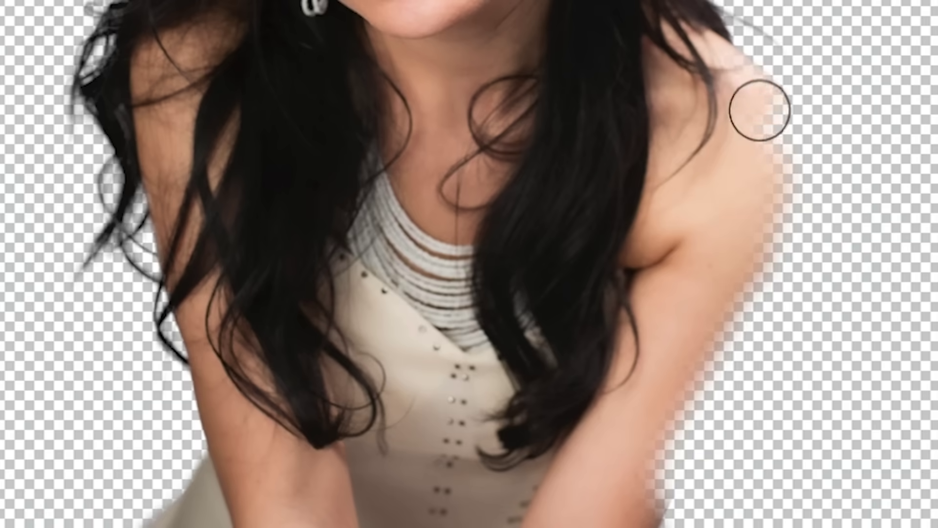
mouse_move(760, 110)
left_mouse_down()
mouse_move(780, 149)
mouse_move(768, 91)
mouse_move(798, 131)
mouse_move(779, 109)
mouse_move(807, 172)
mouse_move(802, 220)
mouse_move(769, 275)
mouse_move(804, 176)
mouse_move(747, 348)
mouse_move(770, 266)
mouse_move(722, 369)
mouse_move(710, 356)
mouse_move(664, 449)
left_mouse_up()
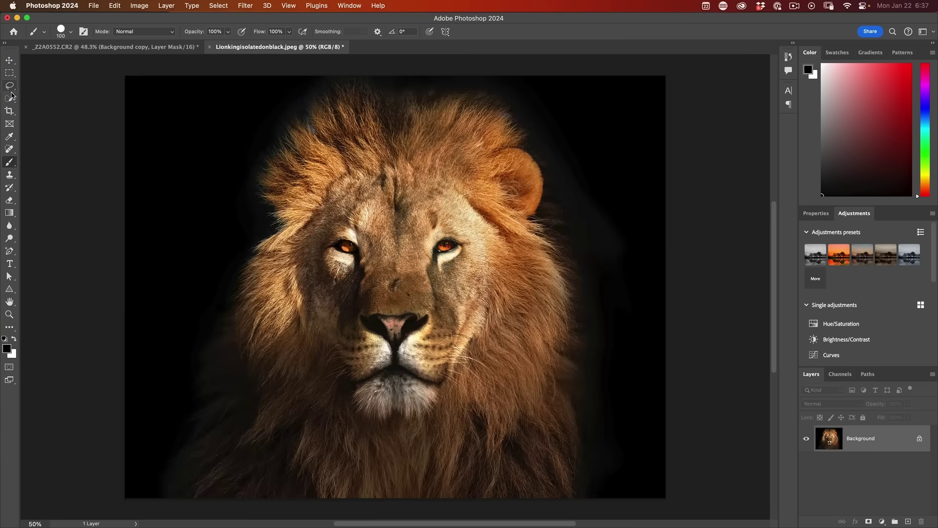
Step: Select the lion in Lionkingisolatedonblack.jpeg using the Object Selection tool's Select Subject command
left_click(10, 97)
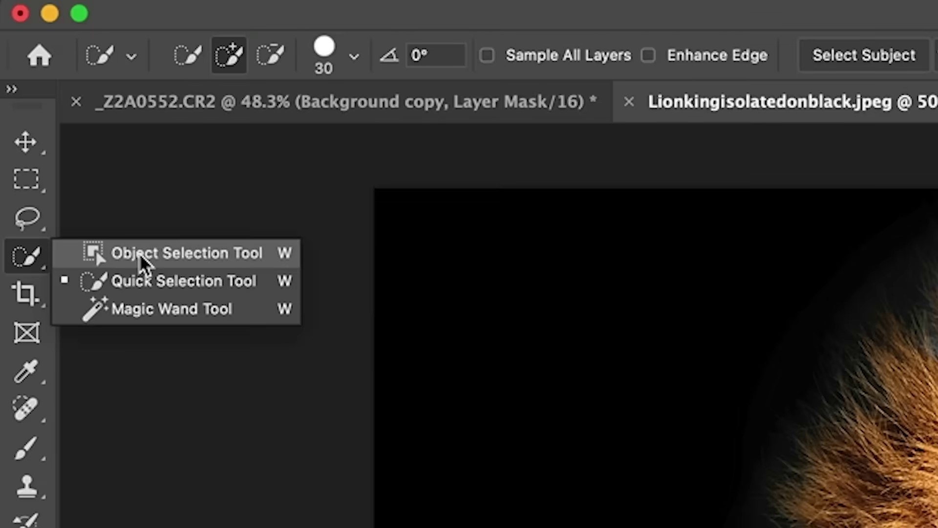
left_click(94, 210)
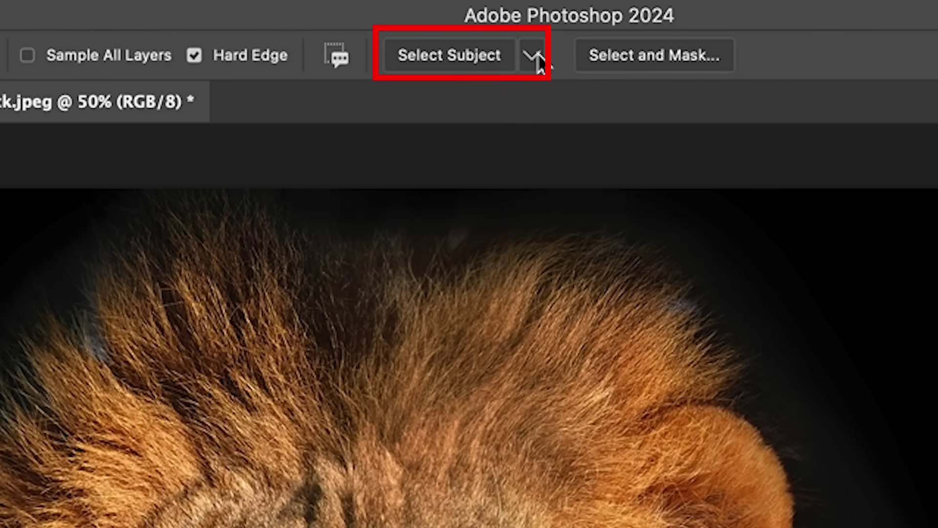
left_click(531, 53)
left_click(566, 88)
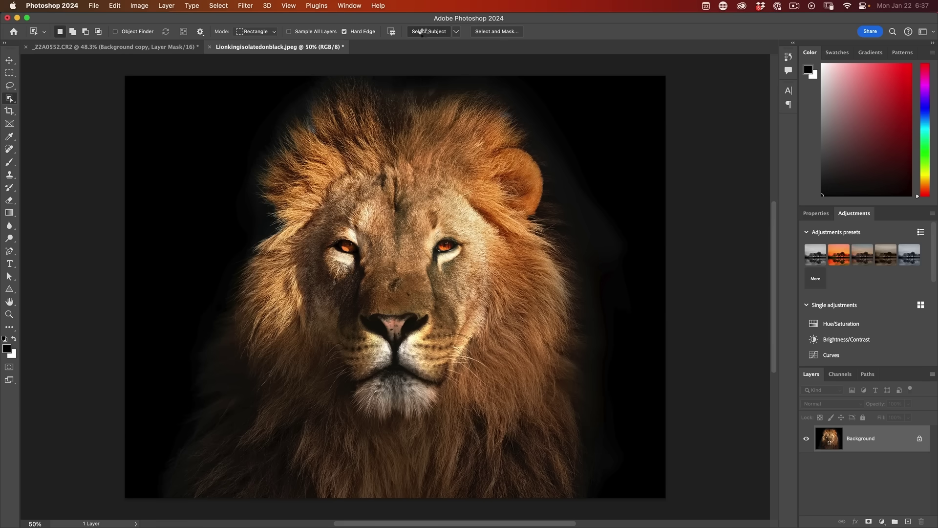
left_click(423, 31)
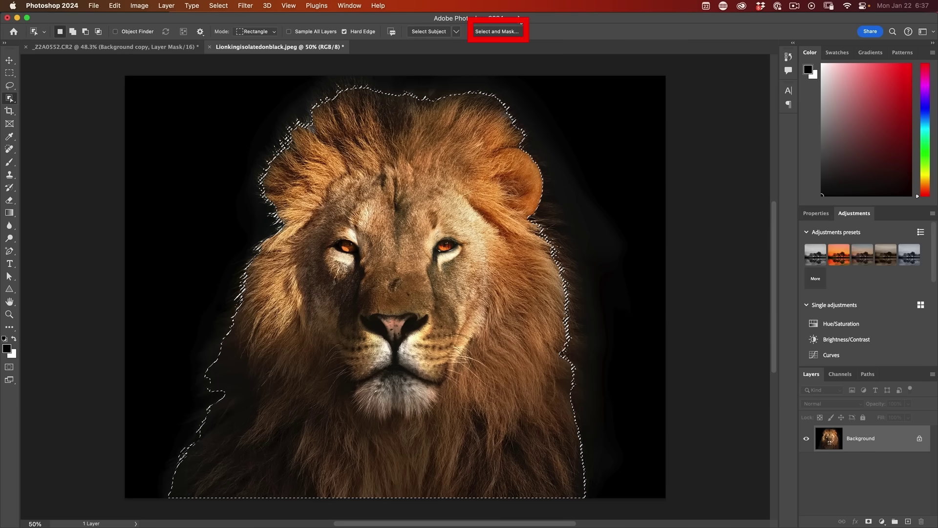
Step: Open the lion selection in Select and Mask and refine the mane's outline with the Refine Edge Brush
left_click(495, 33)
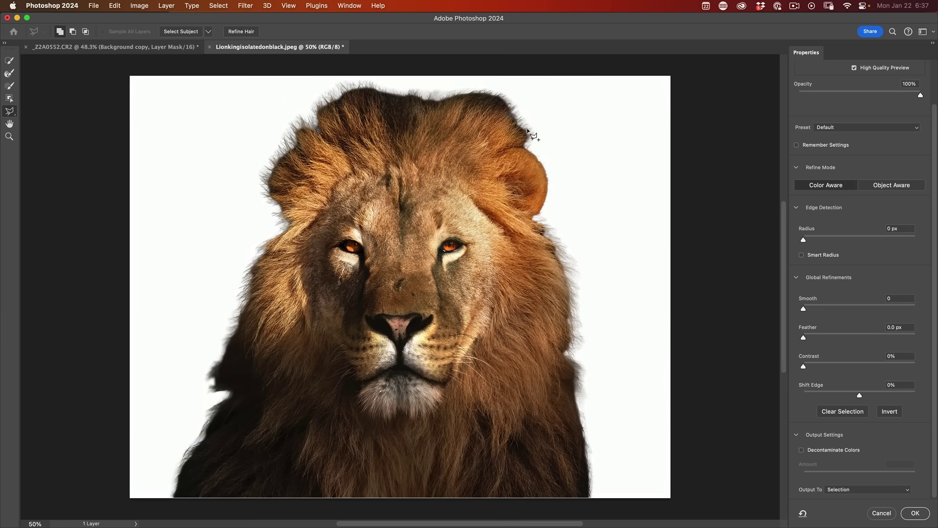
key("h")
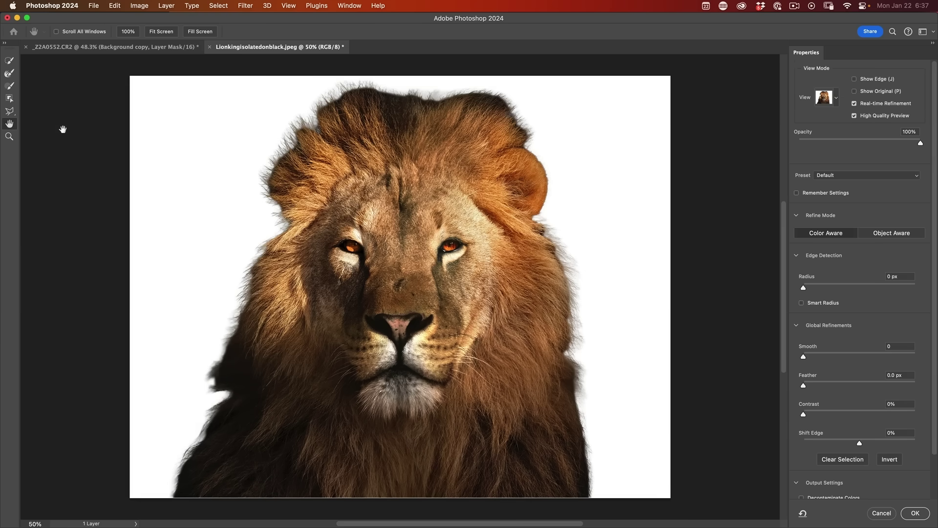
left_click(9, 74)
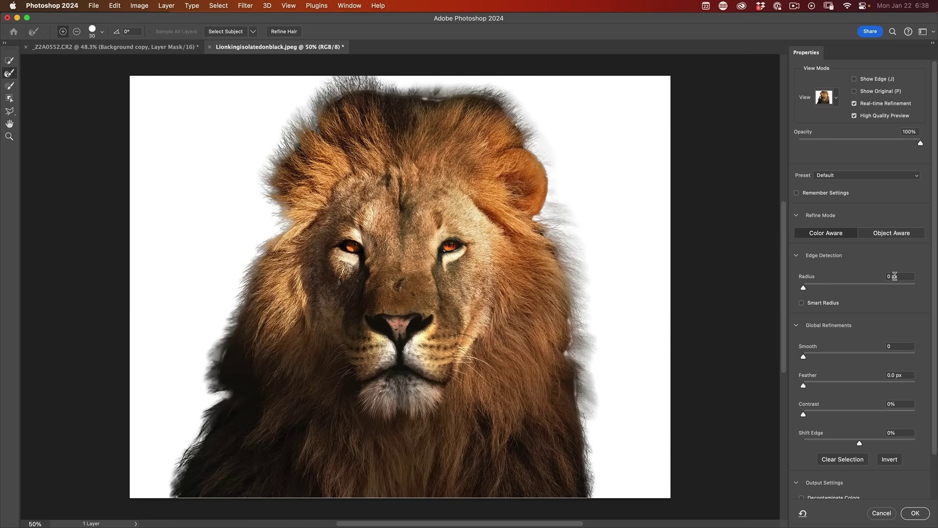
Step: Enable Decontaminate Colors for the lion cutout, switching it off and on to compare the fringe around the mane
scroll(934, 276, "down", 3)
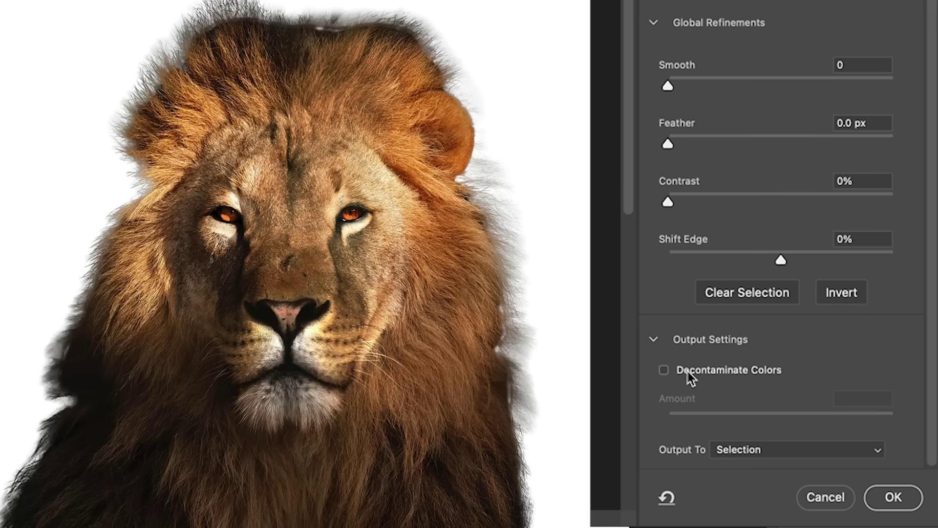
left_click(688, 372)
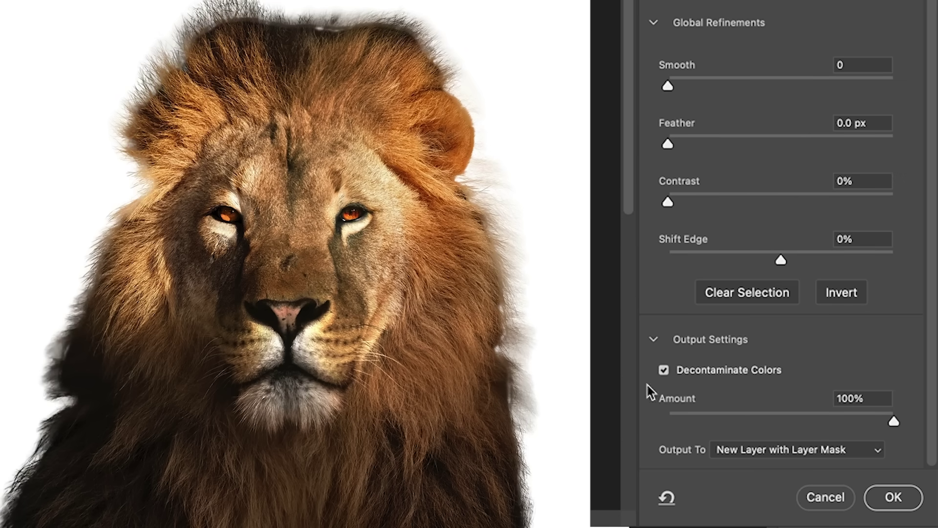
left_click(664, 370)
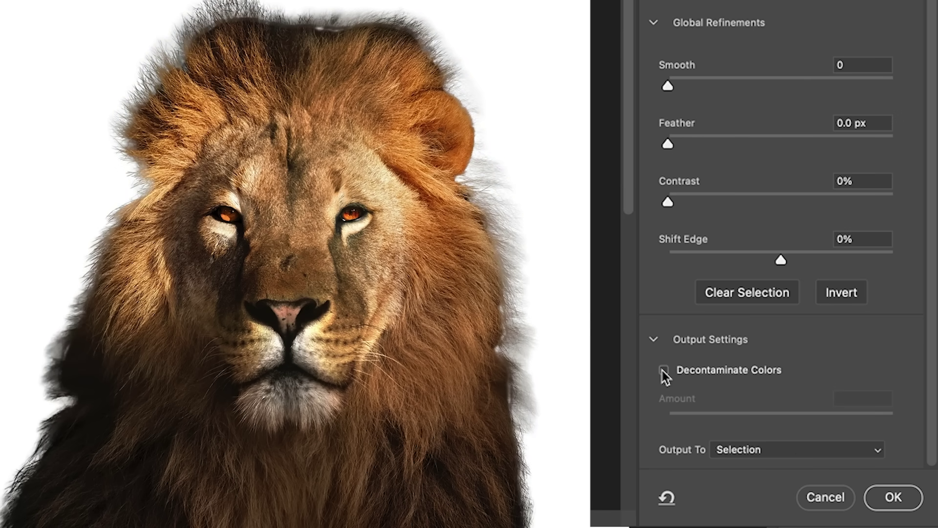
left_click(664, 370)
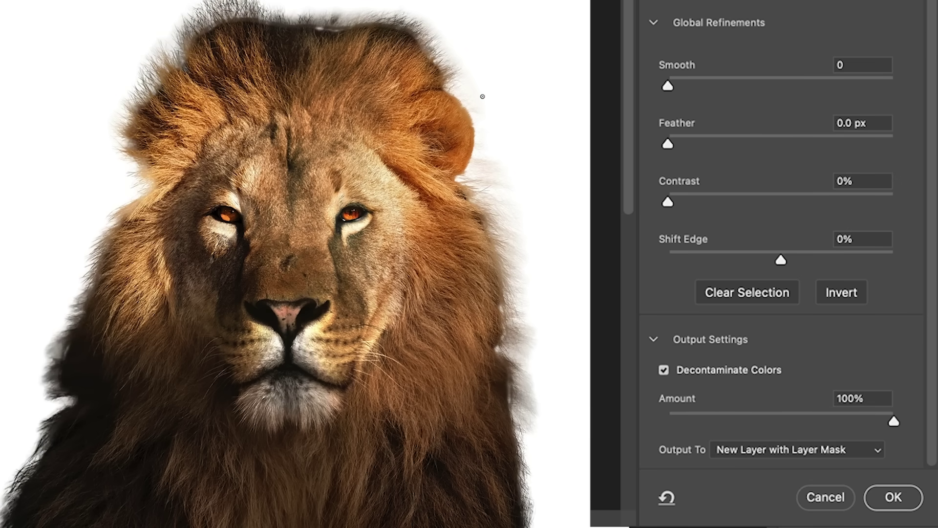
Step: Set the decontamination amount to 62% and output the lion to a new layer with layer mask
left_click(850, 399)
left_click_drag(890, 421, 808, 419)
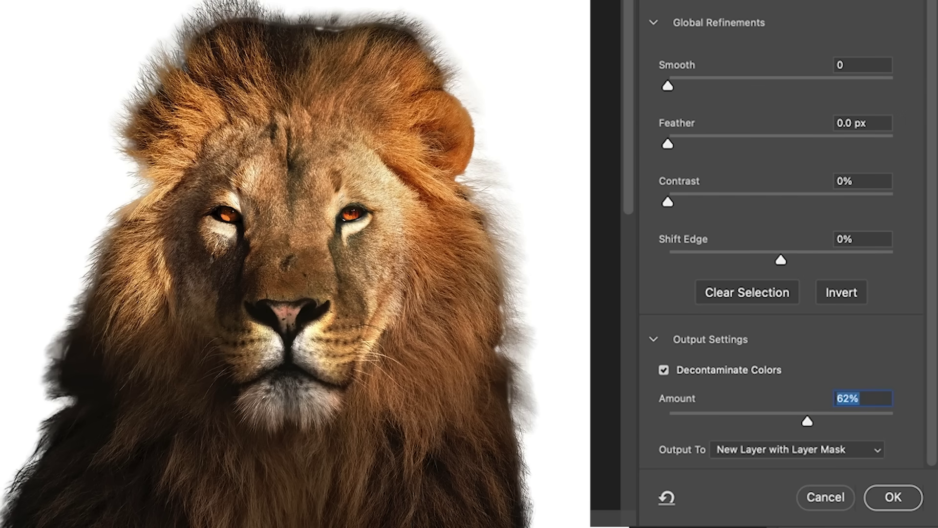
left_click(893, 497)
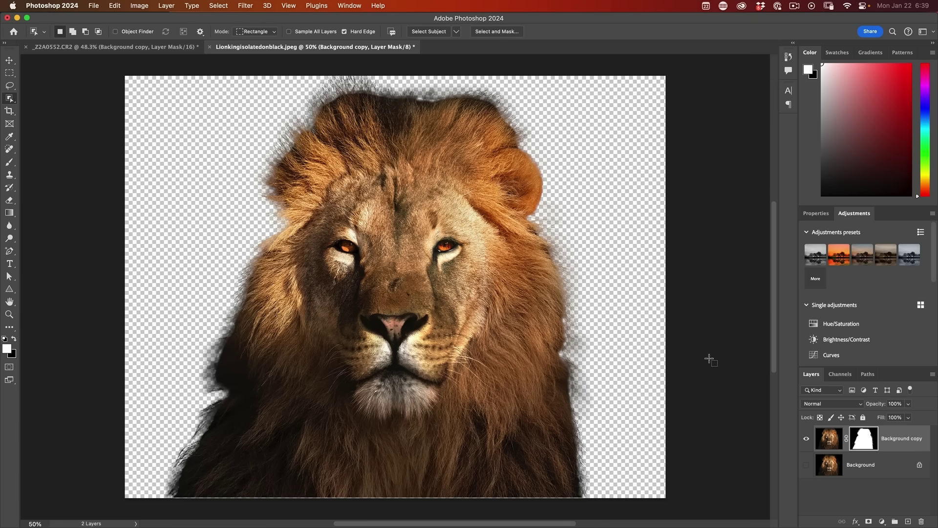